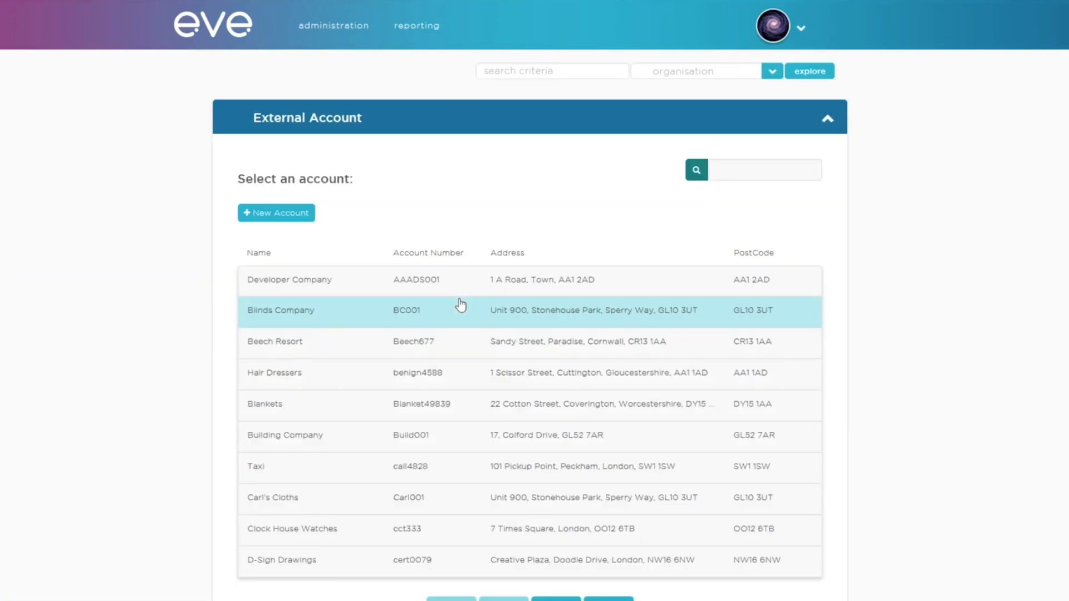
Step: Open a blank Company form for a new external account via '+ New Account'
{"action": "left_click", "coordinate": [726, 171]}
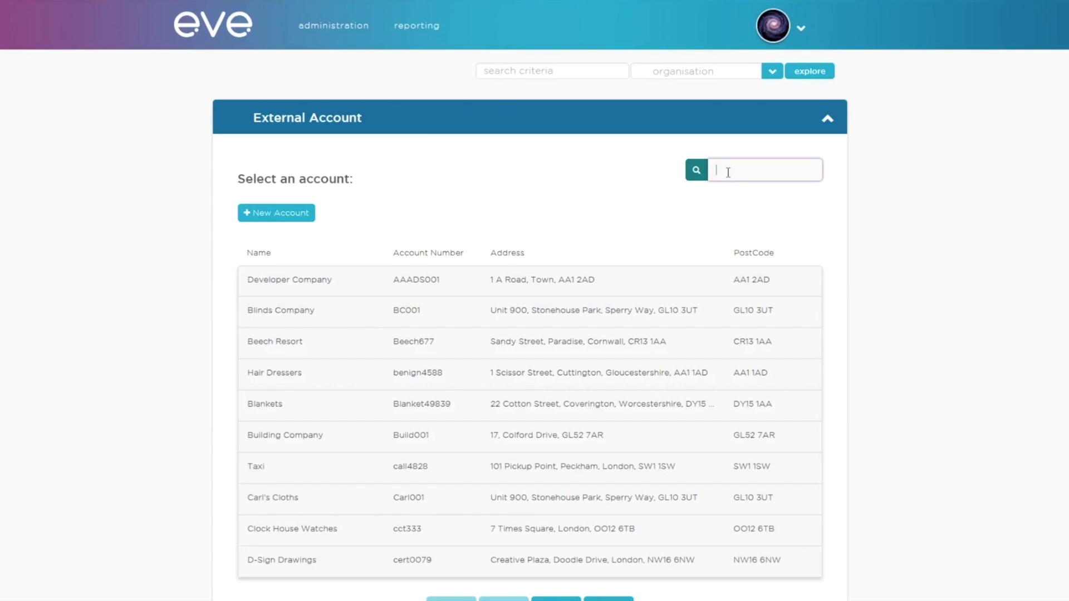
{"action": "left_click", "coordinate": [309, 219]}
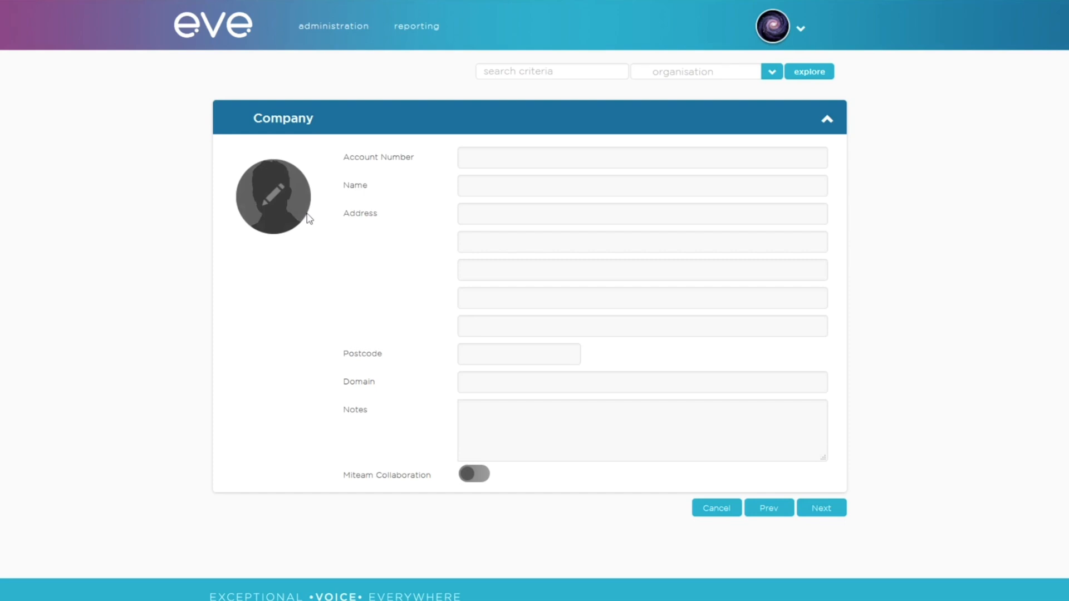
Step: Enter the account number, the name 'Delivery Company' and both address lines
{"action": "left_click", "coordinate": [499, 157]}
{"action": "type", "text": "XX001DEL"}
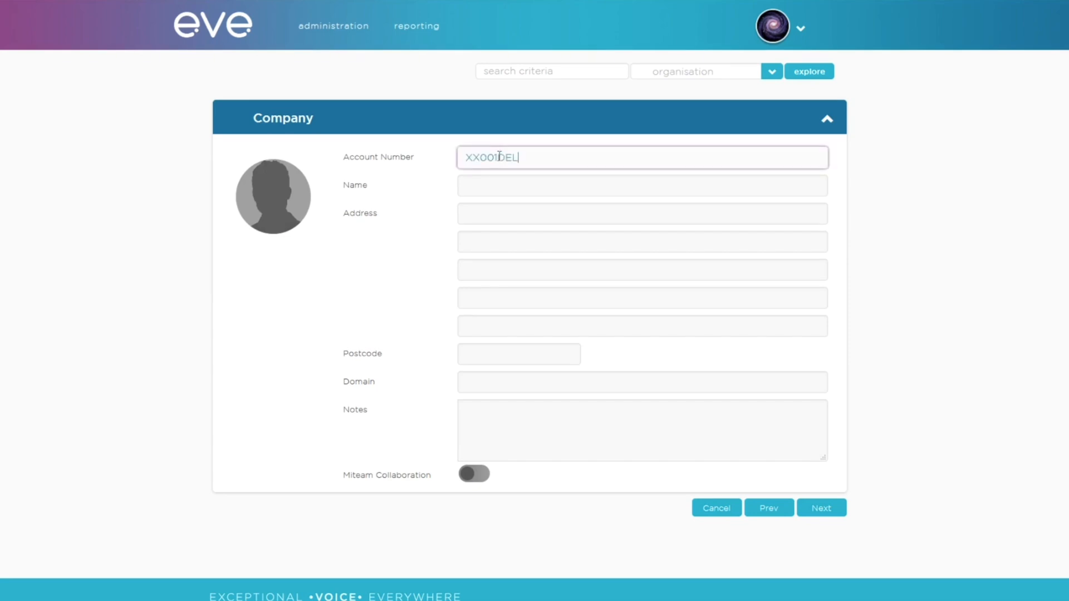
{"action": "left_click", "coordinate": [484, 191]}
{"action": "left_click", "coordinate": [484, 191]}
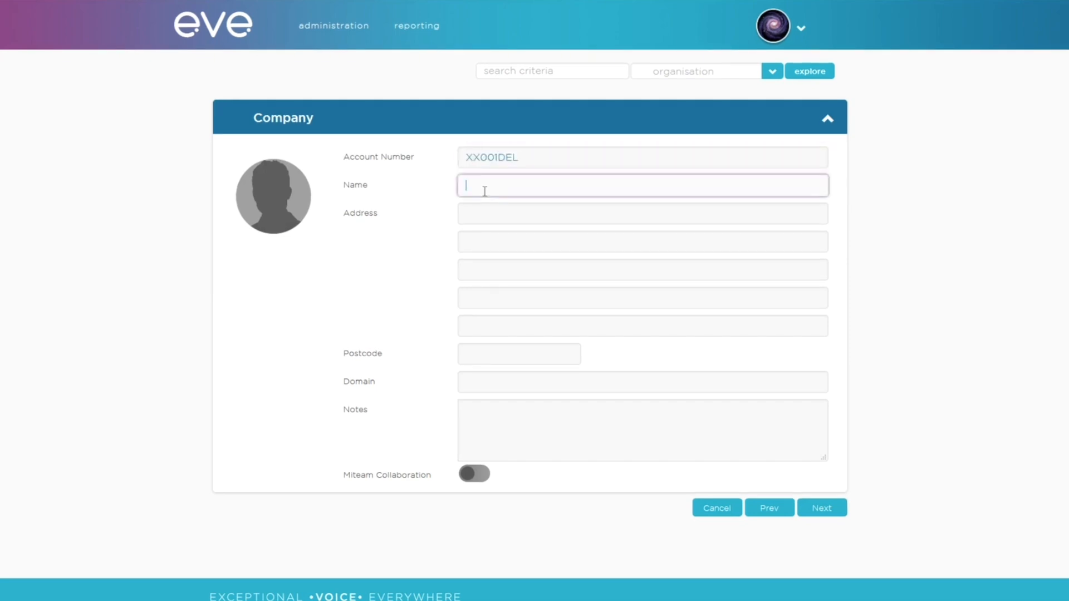
{"action": "type", "text": "Delivery Company"}
{"action": "left_click", "coordinate": [494, 212]}
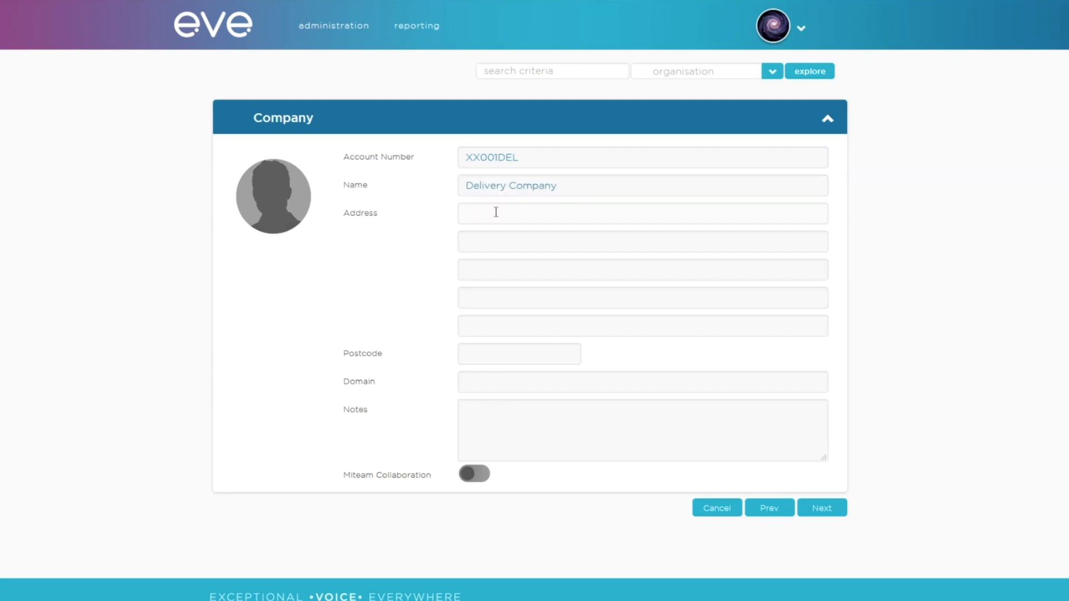
{"action": "type", "text": "A Street"}
{"action": "left_click", "coordinate": [475, 242]}
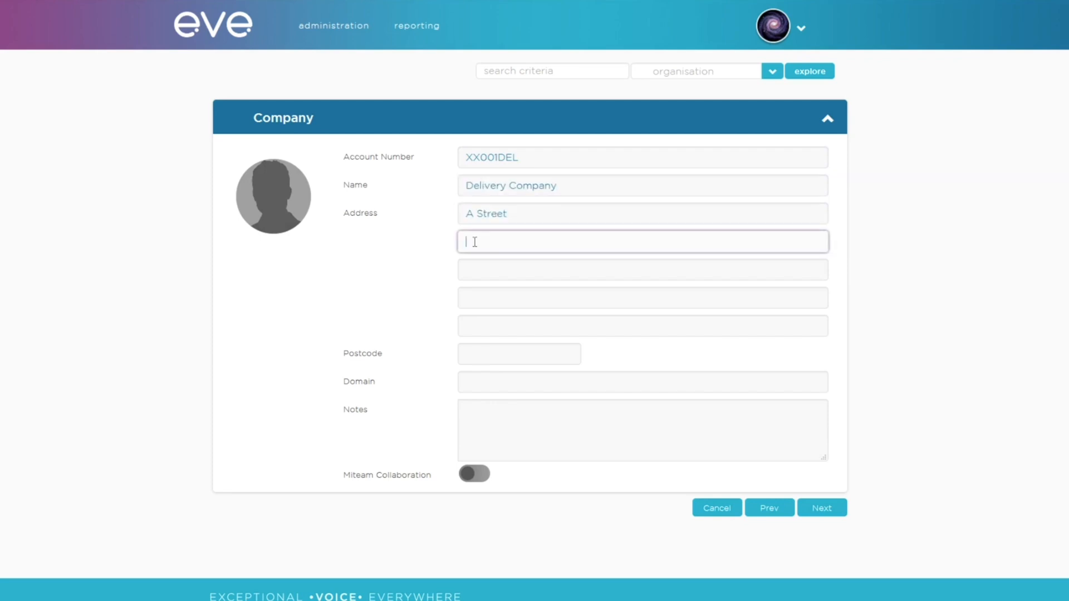
{"action": "type", "text": "A Town"}
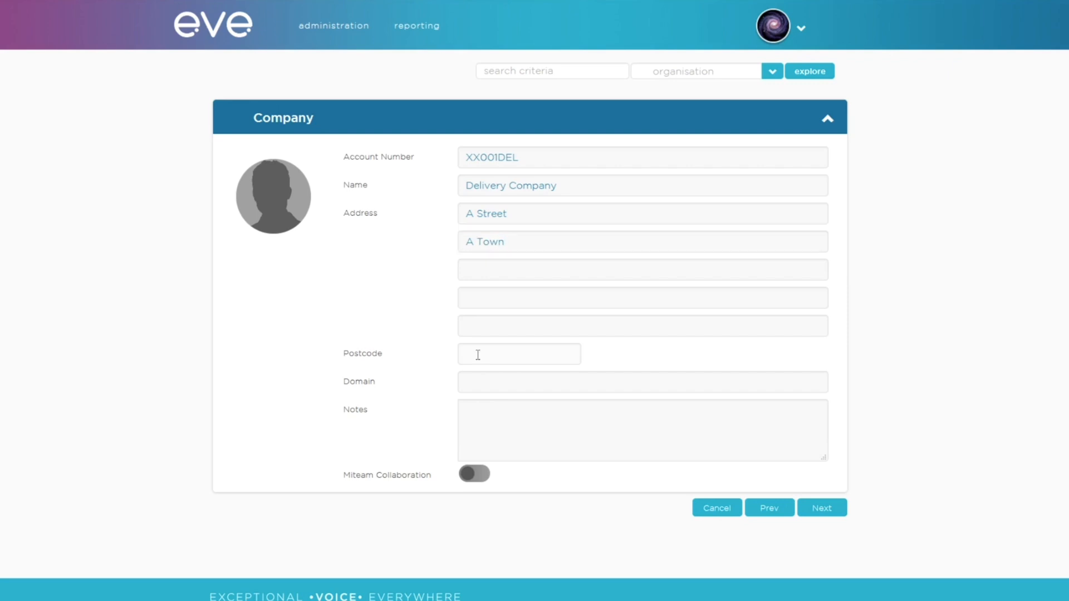
Step: Add the postcode and domain delivery.co.uk, leave Miteam Collaboration off, and continue
{"action": "left_click", "coordinate": [478, 354]}
{"action": "type", "text": "AA1 1AA"}
{"action": "left_click", "coordinate": [493, 376]}
{"action": "type", "text": "delivery.co.uk"}
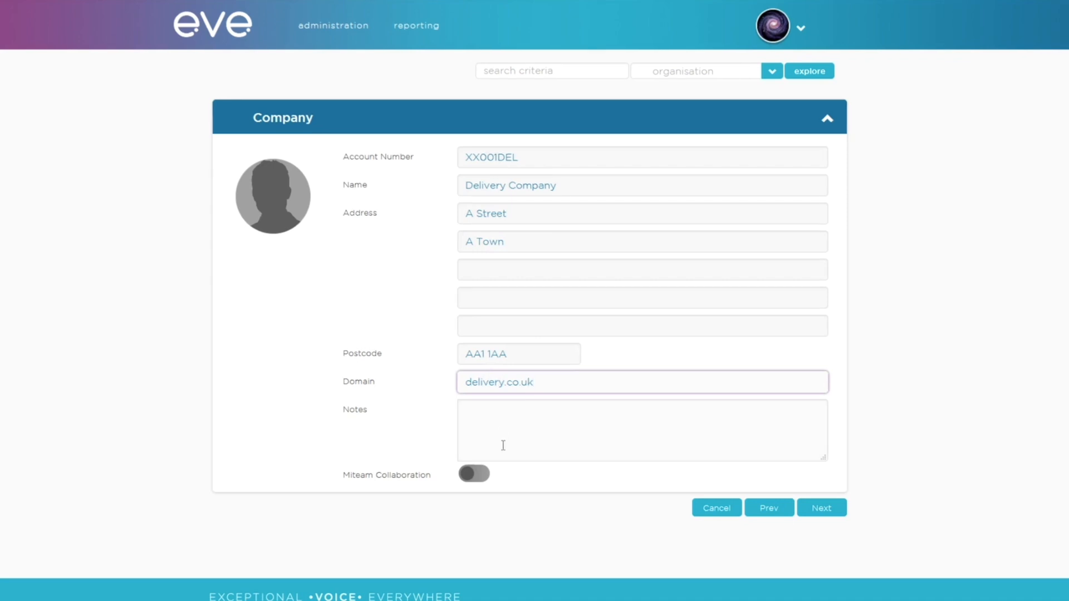
{"action": "left_click", "coordinate": [482, 474]}
{"action": "left_click", "coordinate": [482, 475]}
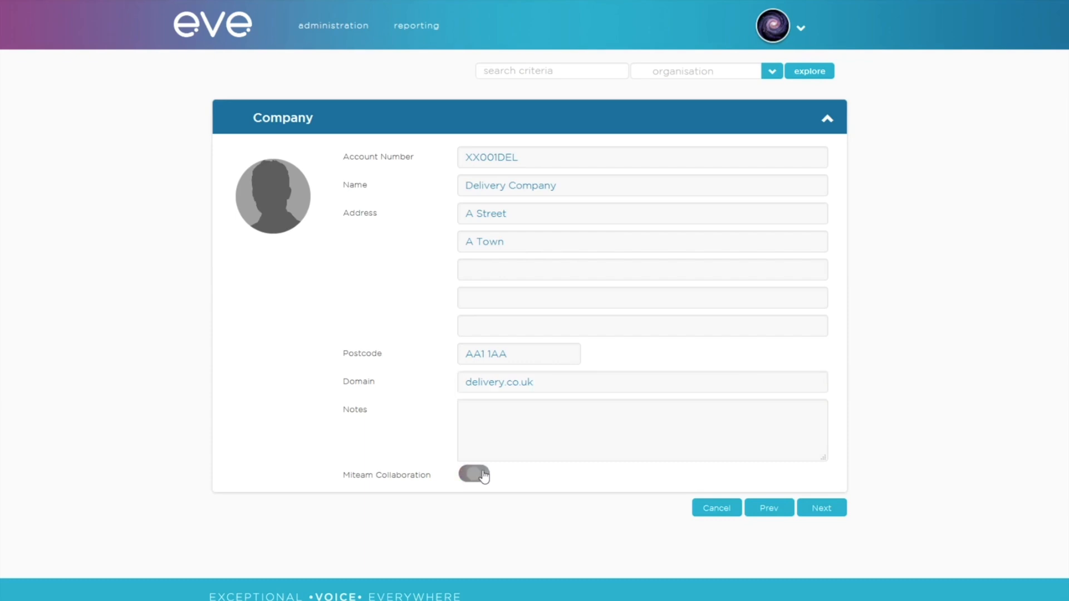
{"action": "left_click", "coordinate": [829, 517]}
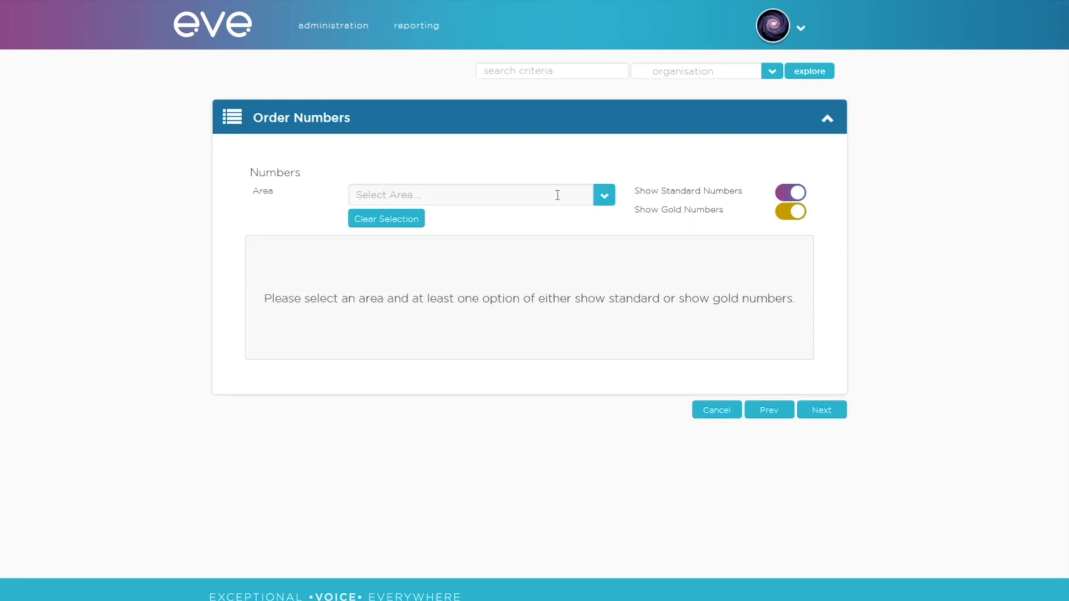
Step: Reserve the last two numbers listed for area 01604 and proceed to Presentation Type
{"action": "left_click", "coordinate": [535, 191]}
{"action": "type", "text": "0"}
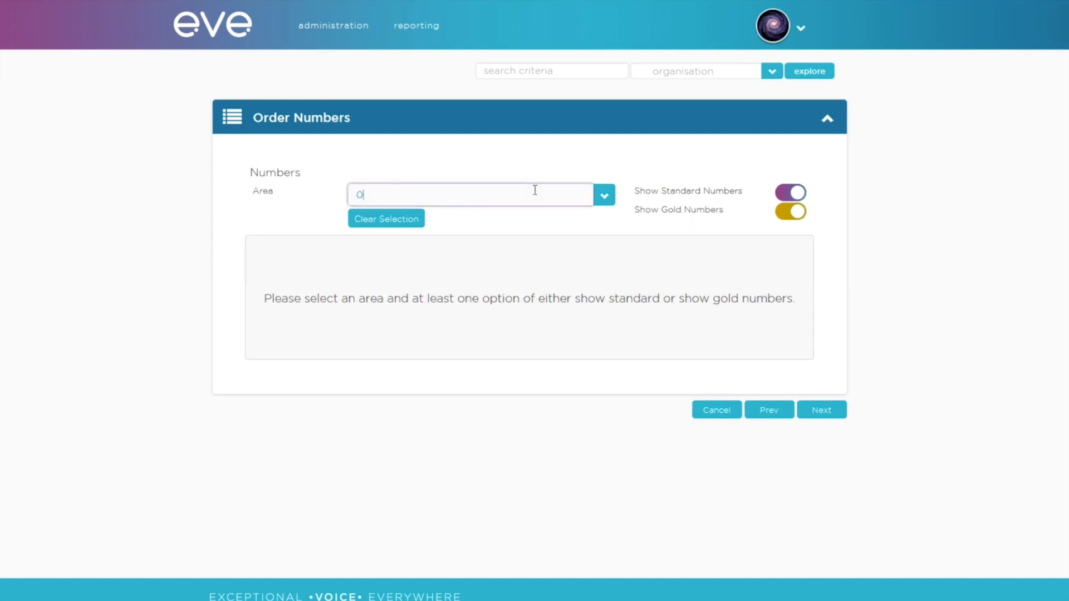
{"action": "type", "text": "1604"}
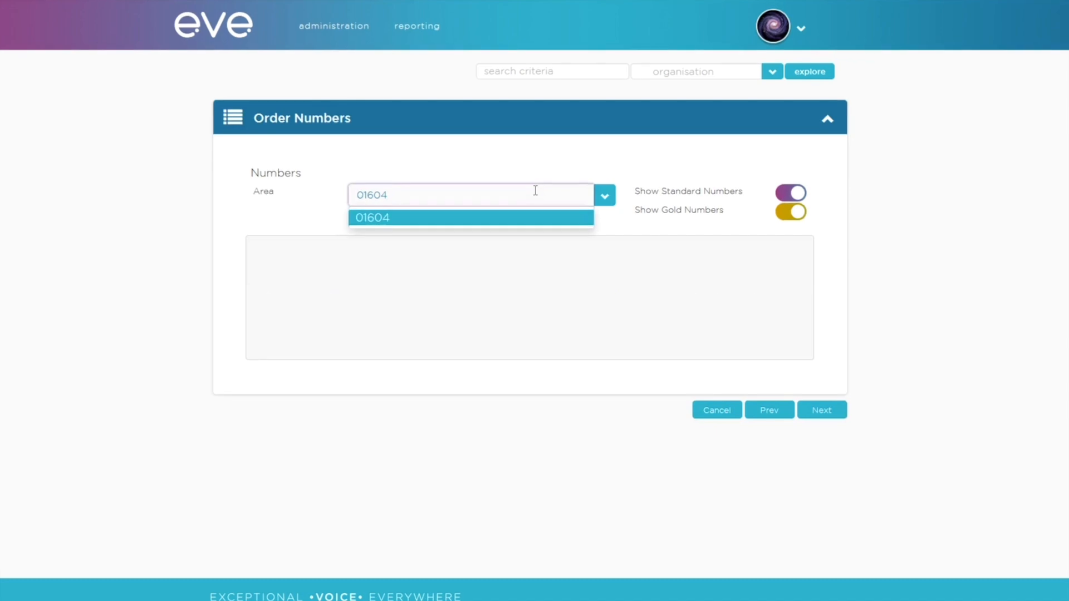
{"action": "left_click", "coordinate": [509, 220]}
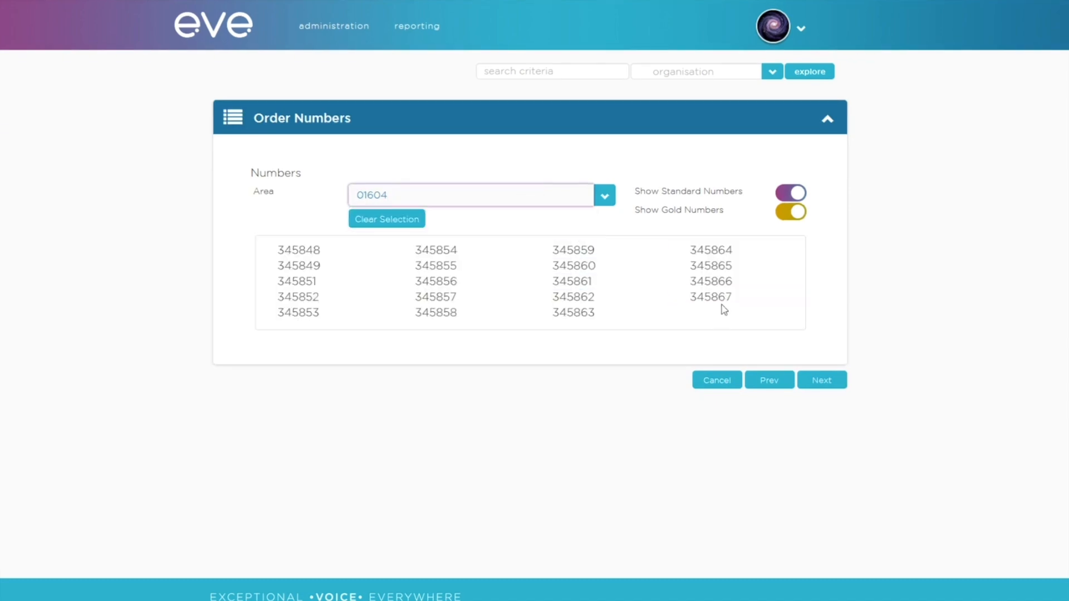
{"action": "left_click", "coordinate": [724, 286]}
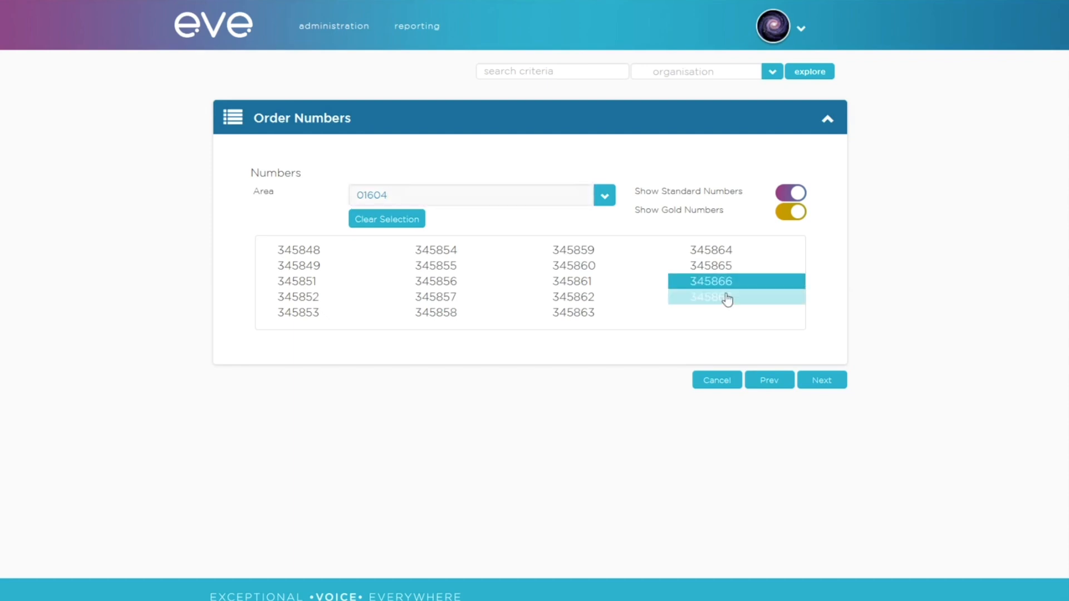
{"action": "left_click", "coordinate": [727, 299]}
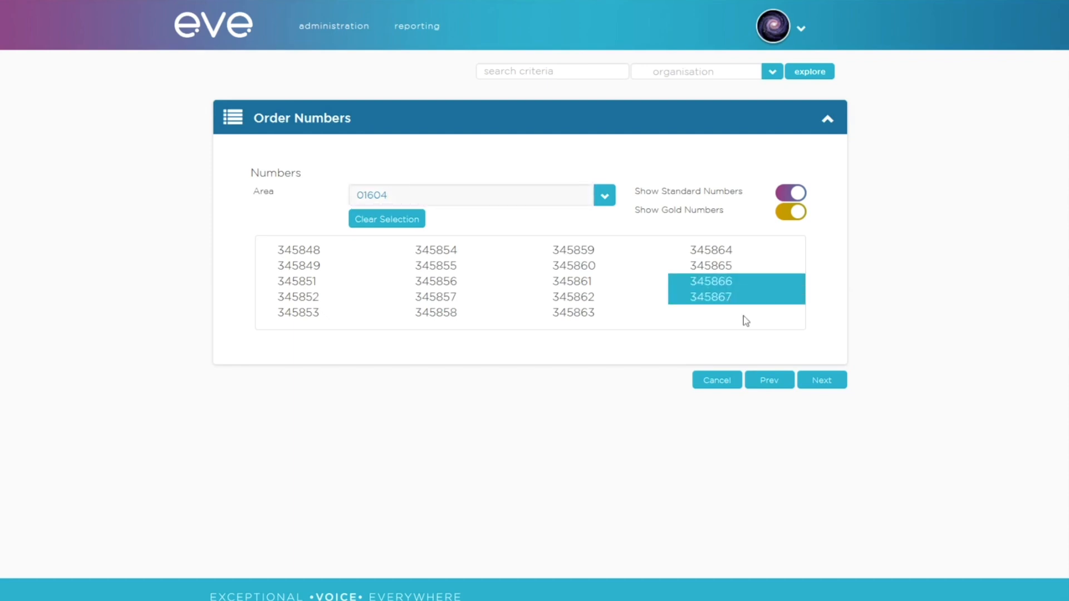
{"action": "left_click", "coordinate": [807, 379]}
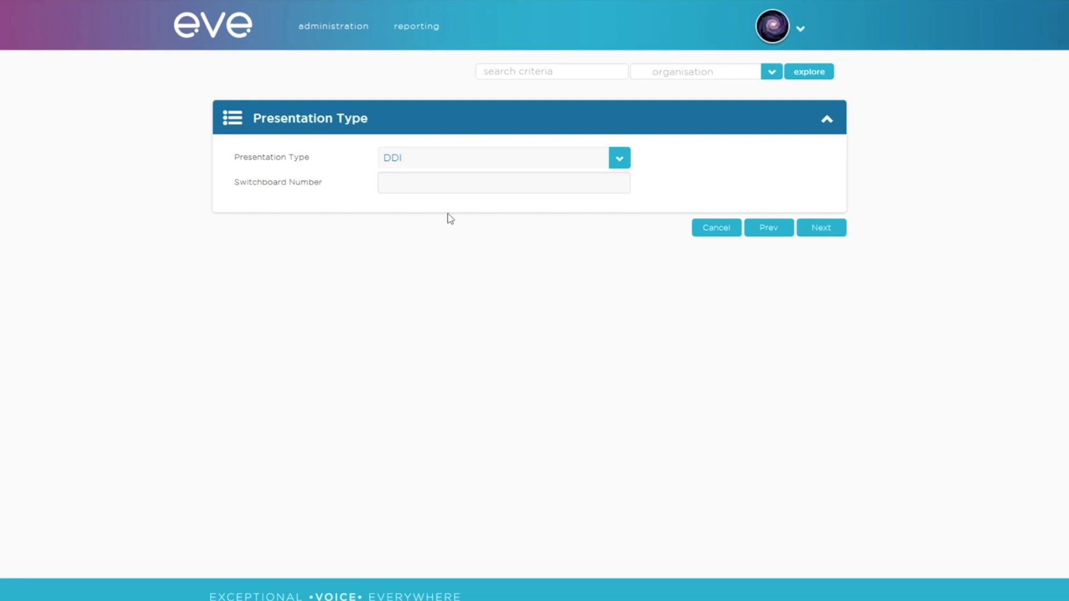
Step: Paste in the switchboard phone number and accept the switchboard terms and conditions
{"action": "left_click", "coordinate": [444, 184]}
{"action": "key", "text": "ctrl+v"}
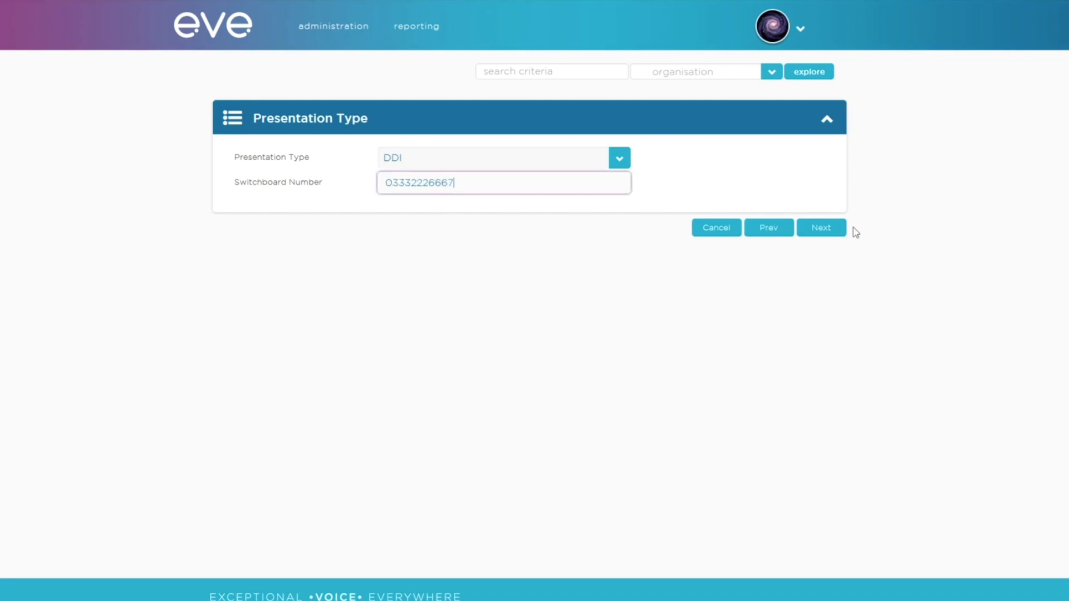
{"action": "left_click", "coordinate": [813, 228]}
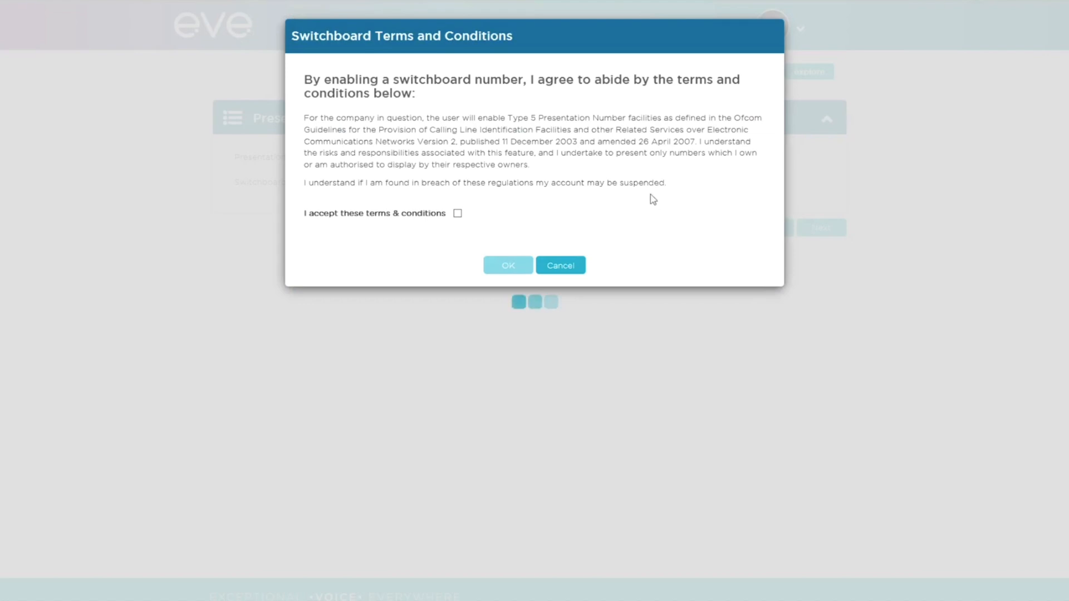
{"action": "left_click", "coordinate": [457, 213]}
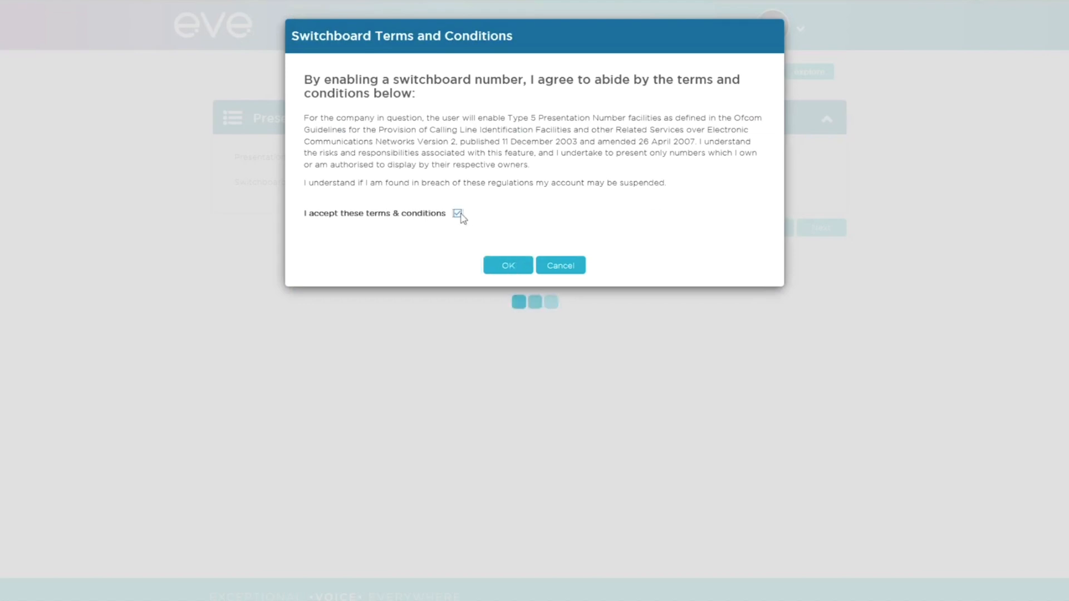
{"action": "left_click", "coordinate": [500, 261]}
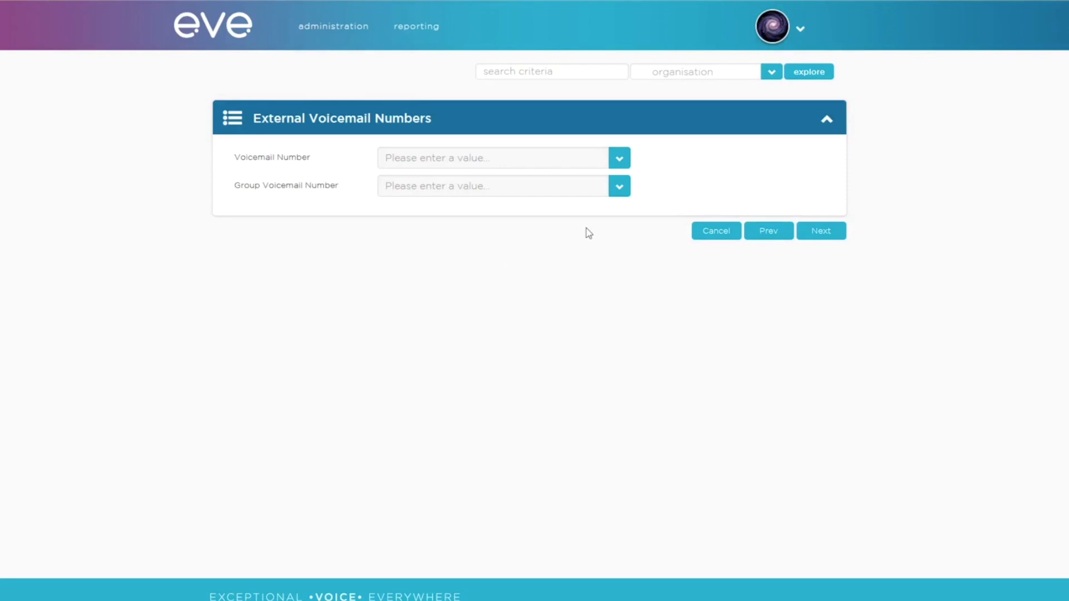
Step: Check the Voicemail and Group Voicemail number lists, leave both blank, and continue
{"action": "left_click", "coordinate": [619, 166]}
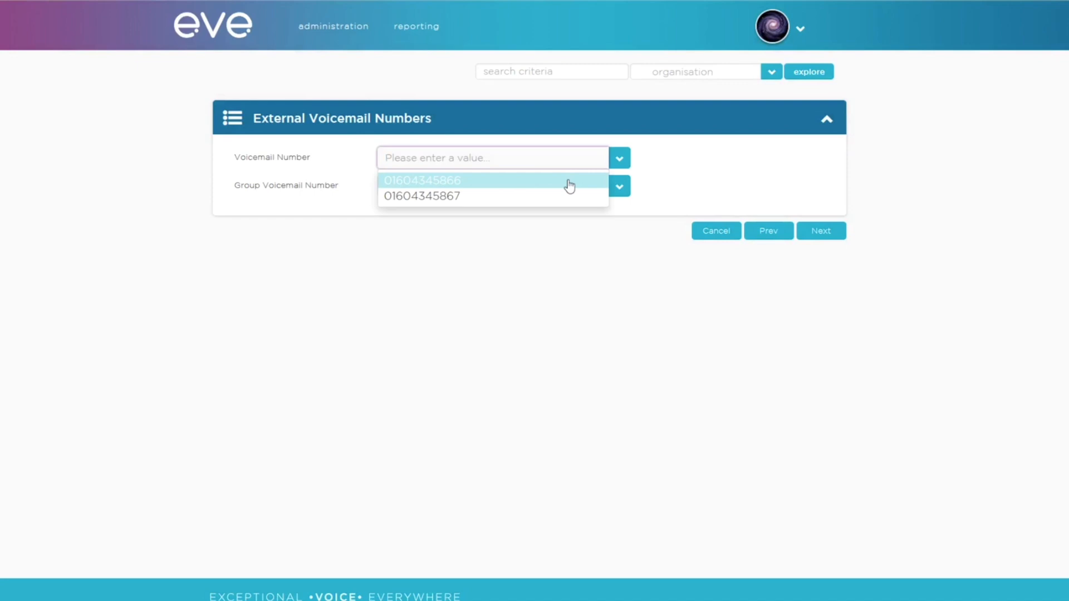
{"action": "left_click", "coordinate": [557, 226]}
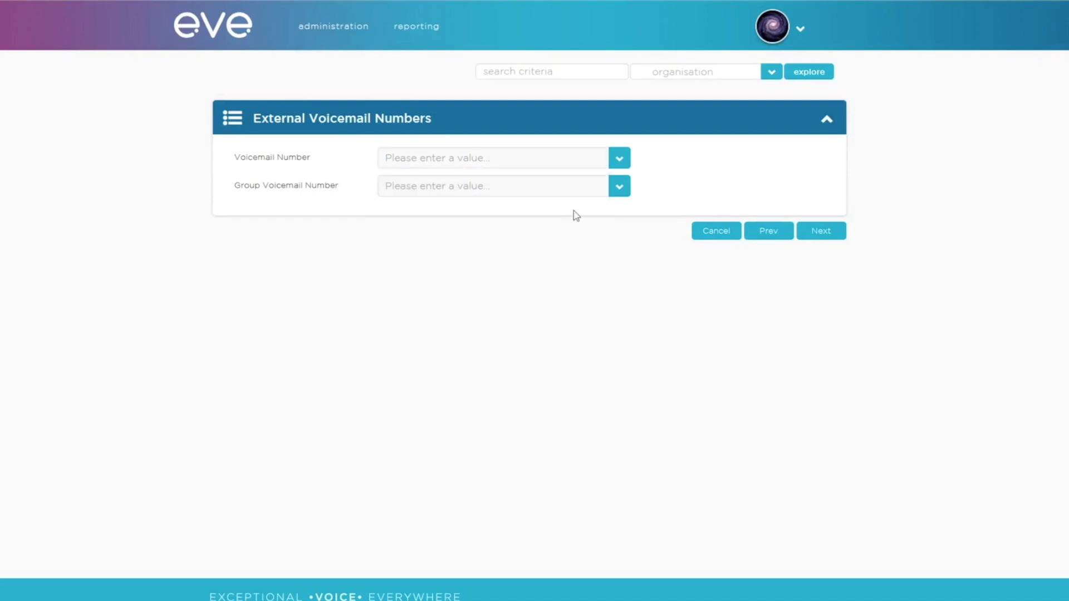
{"action": "left_click", "coordinate": [616, 189]}
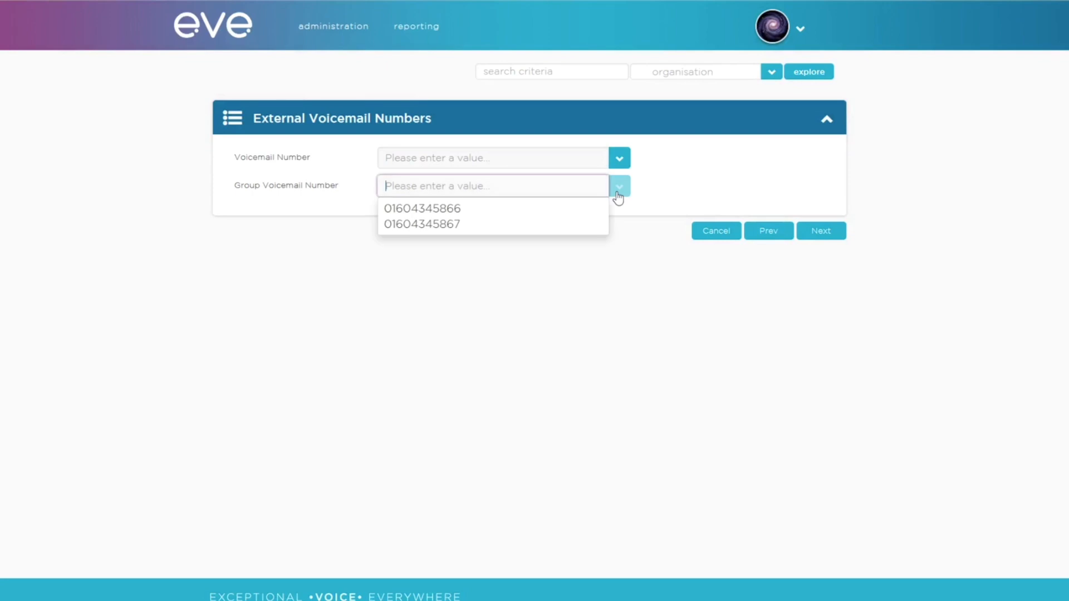
{"action": "left_click", "coordinate": [619, 218]}
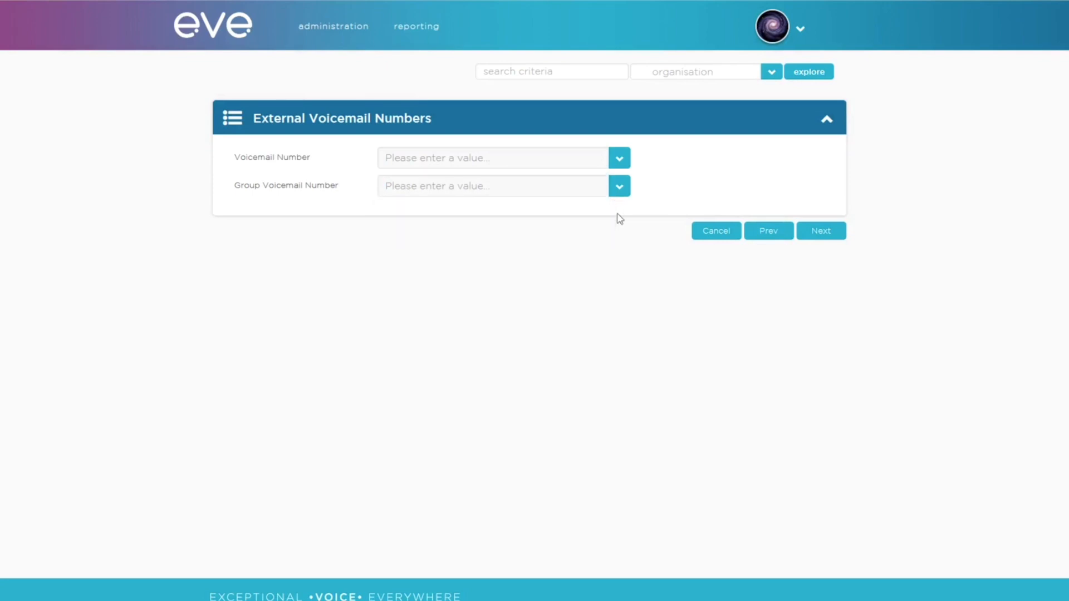
{"action": "left_click", "coordinate": [816, 239]}
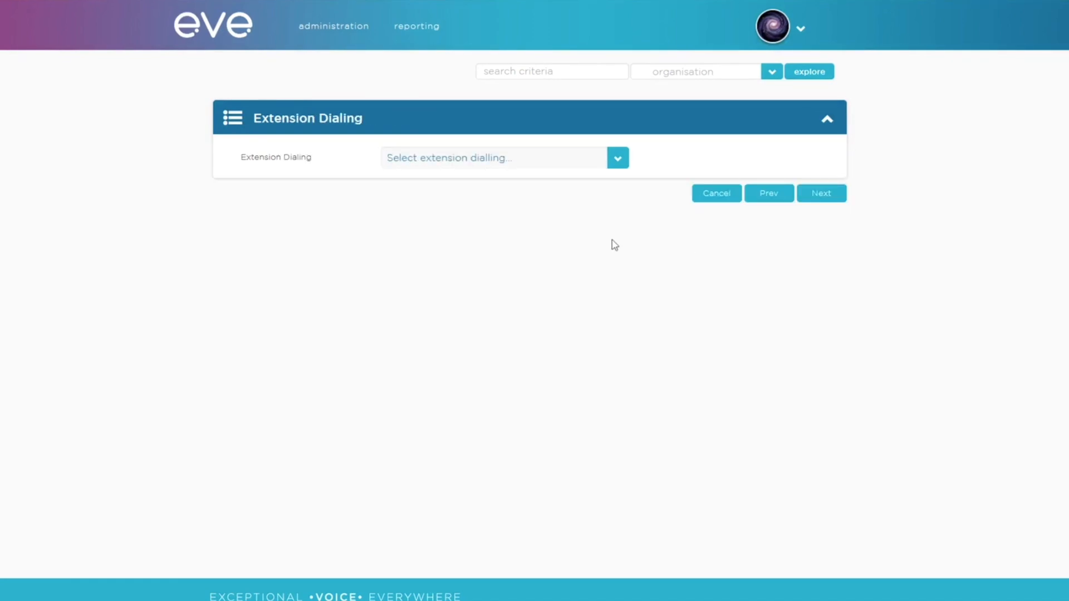
Step: Choose '3 digit' extension dialing and proceed to Internal Ranges
{"action": "left_click", "coordinate": [617, 164]}
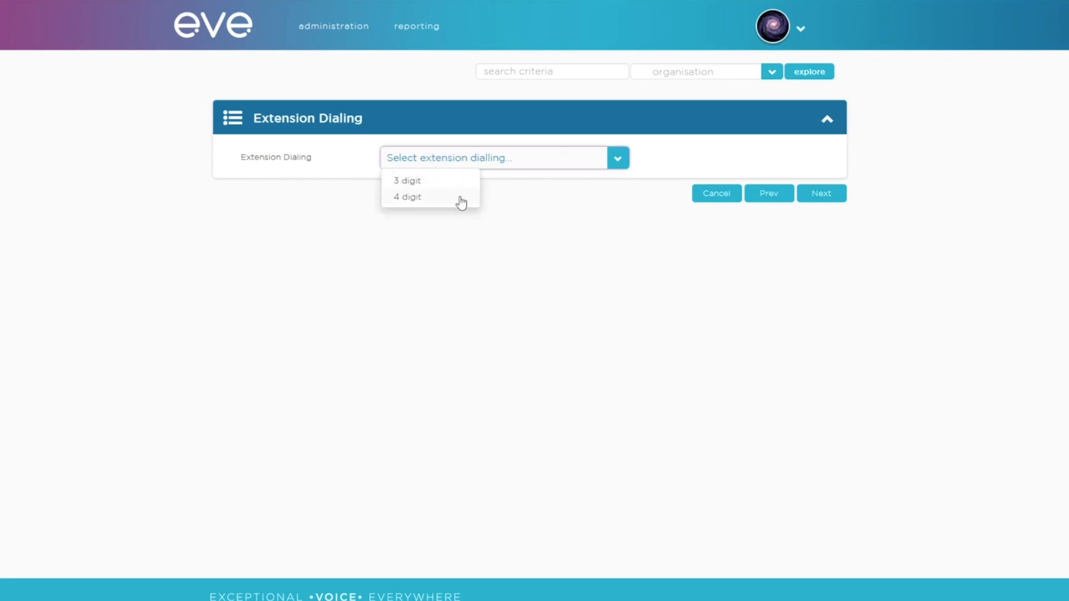
{"action": "left_click", "coordinate": [459, 182]}
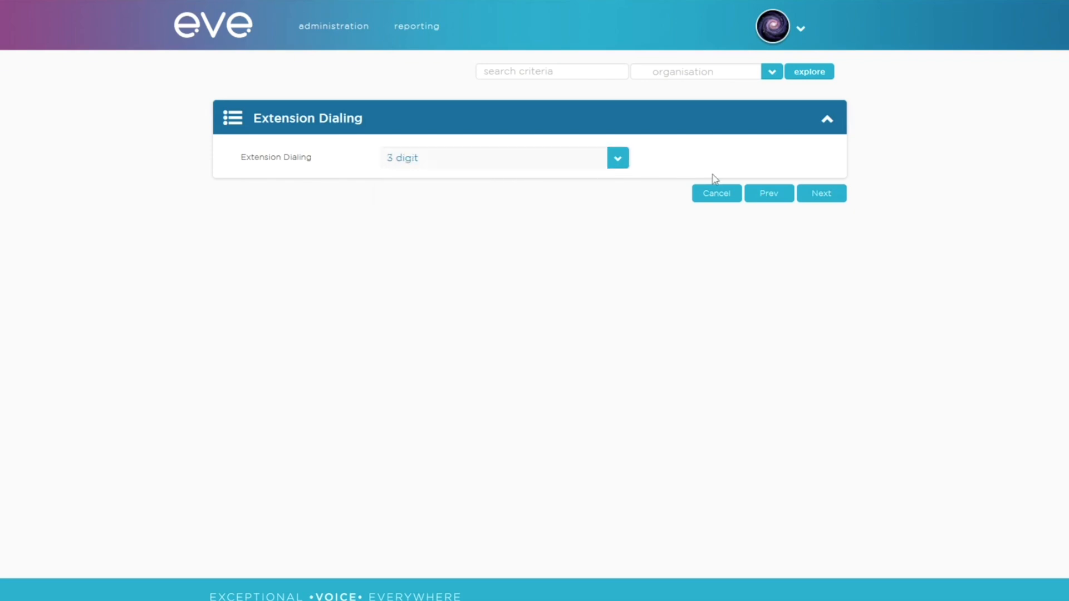
{"action": "left_click", "coordinate": [828, 203]}
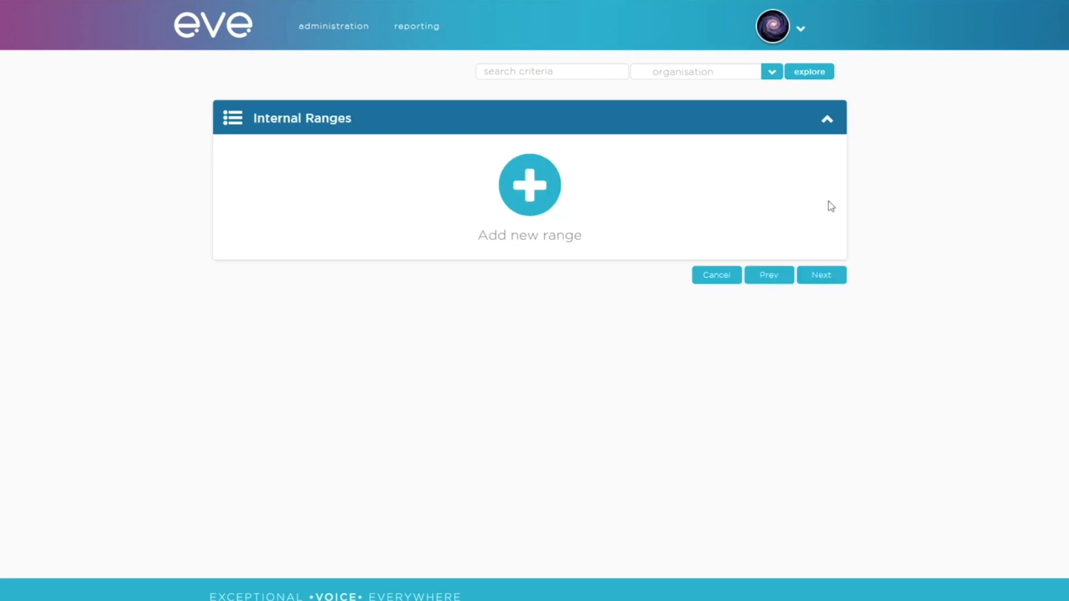
Step: Add an internal range row with From set to 111, triggering the reserved-number warning
{"action": "left_click", "coordinate": [541, 194]}
{"action": "left_click", "coordinate": [446, 167]}
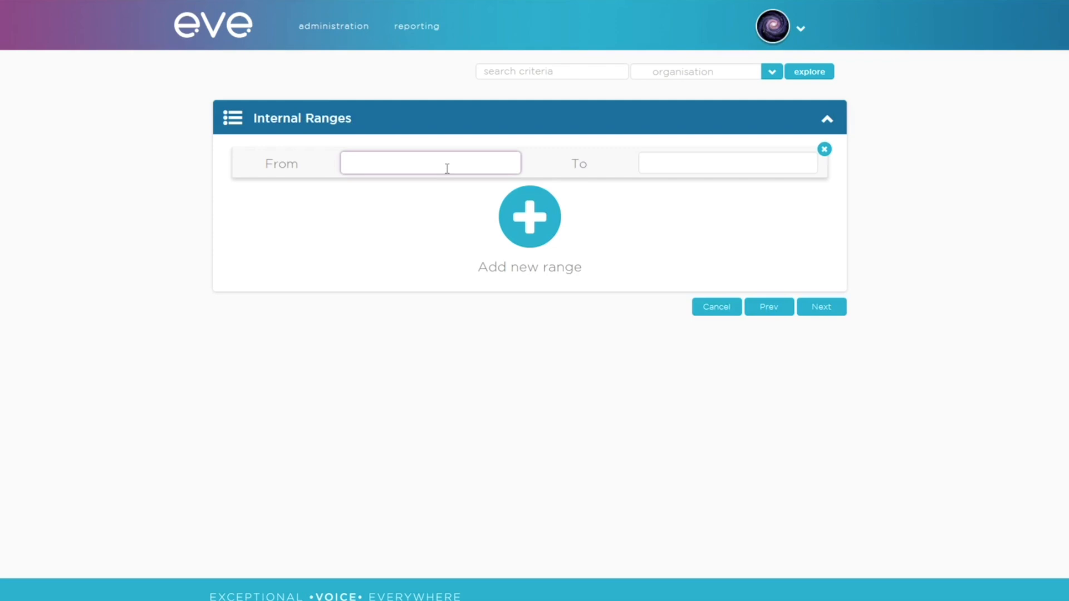
{"action": "type", "text": "111"}
{"action": "left_click", "coordinate": [651, 160]}
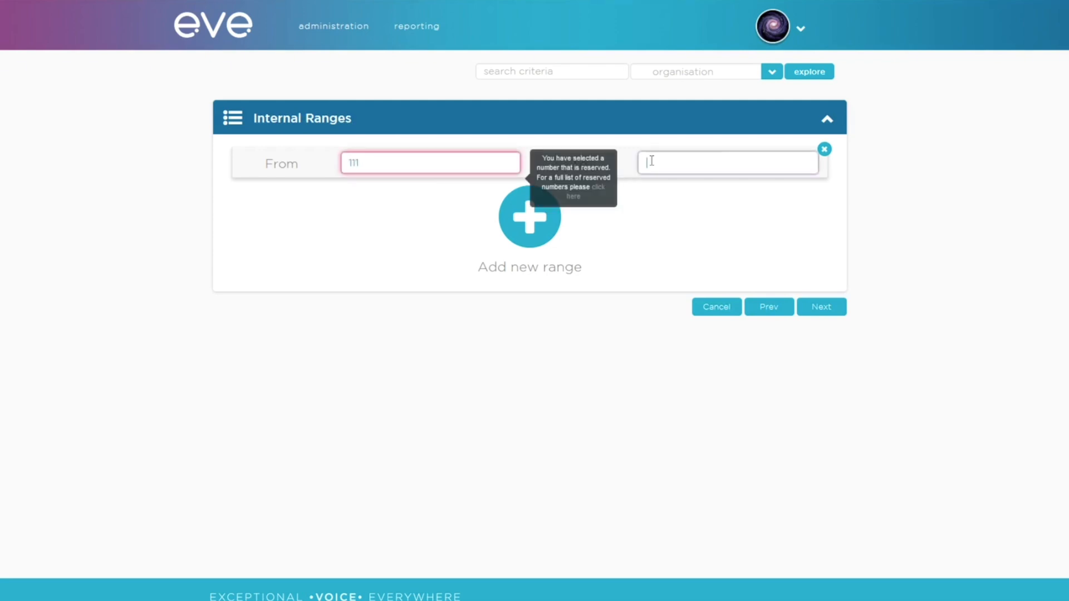
{"action": "left_click", "coordinate": [599, 190]}
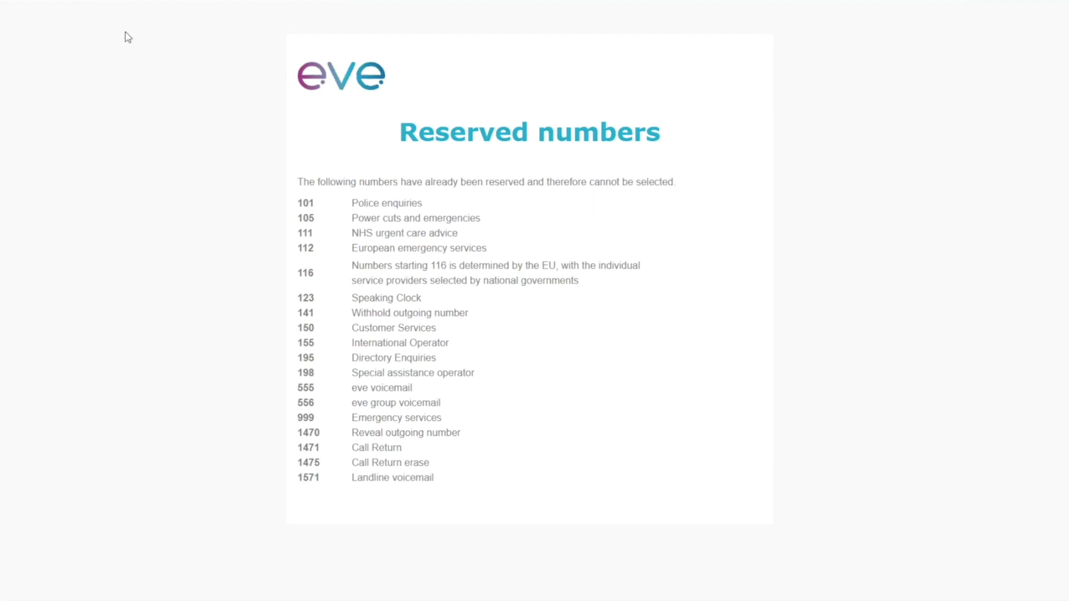
{"action": "left_click", "coordinate": [167, 0]}
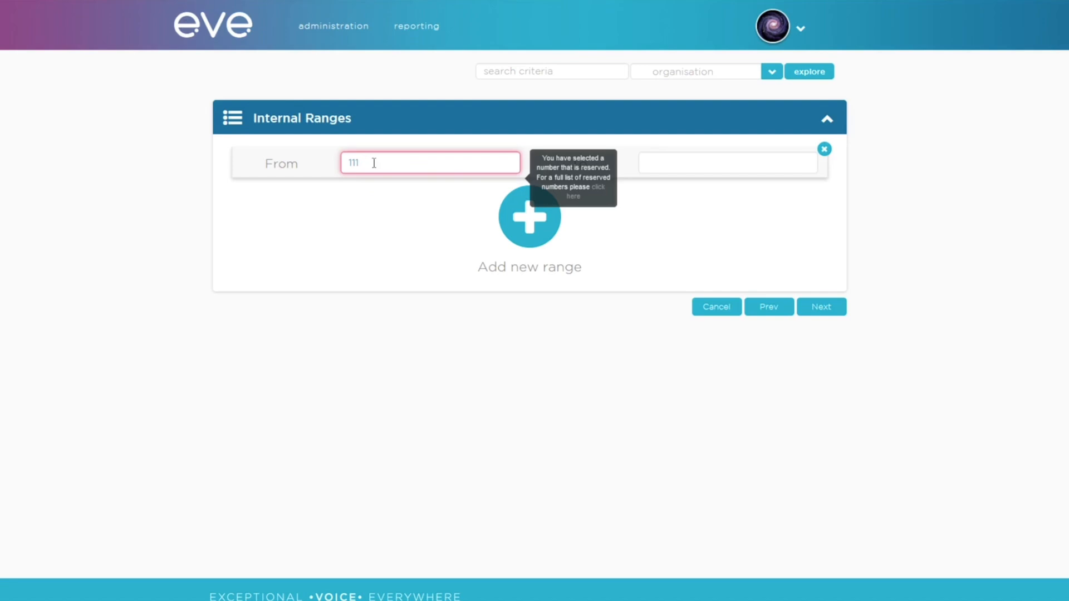
Step: Change the internal range to 200–209 and proceed to Conferencing
{"action": "left_click_drag", "start_coordinate": [363, 162], "coordinate": [332, 162]}
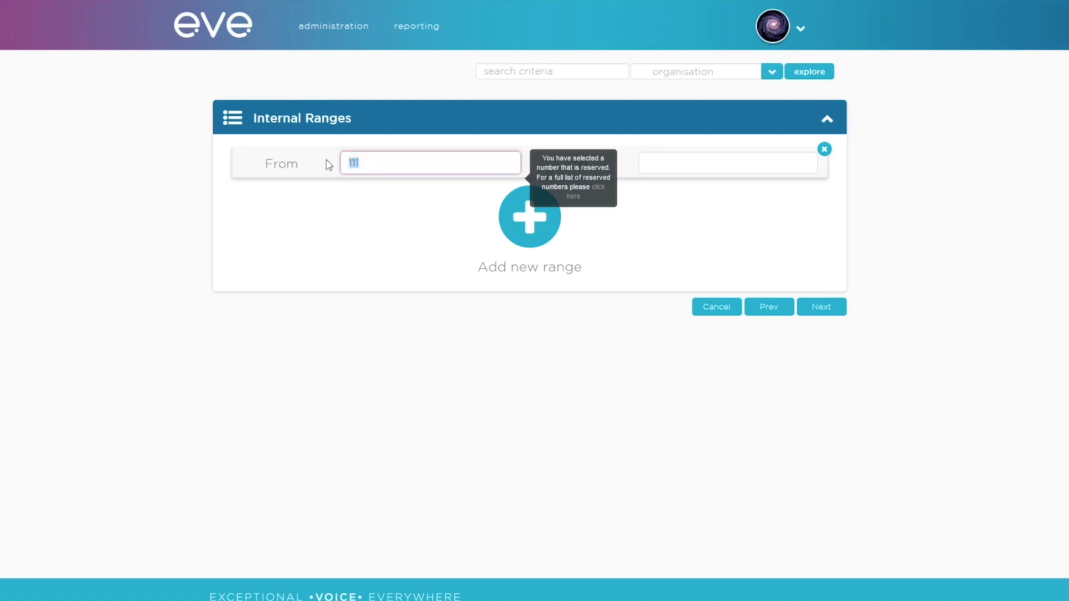
{"action": "type", "text": "200"}
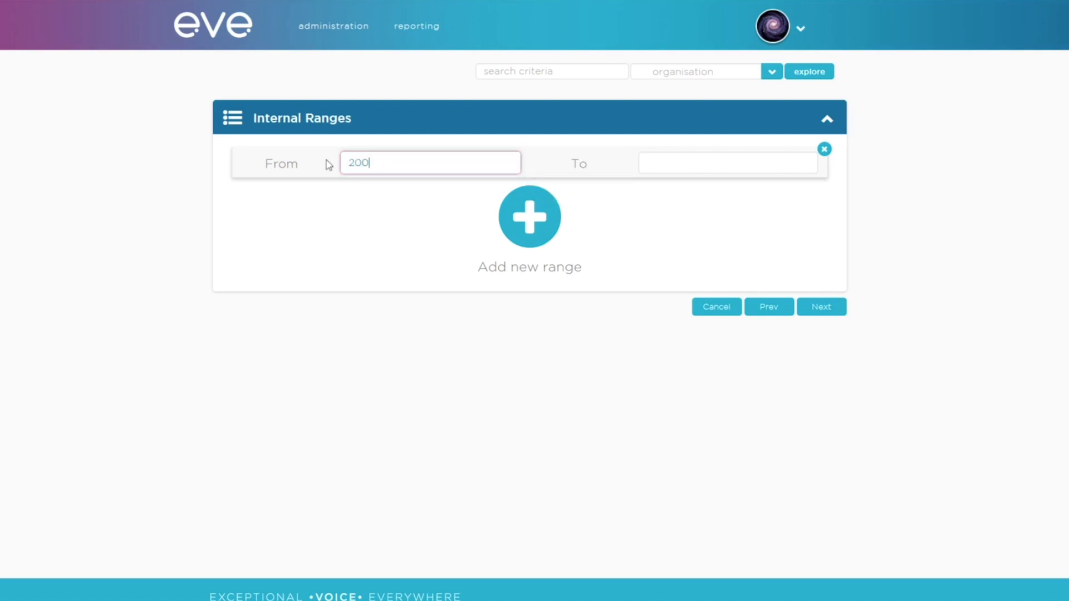
{"action": "left_click", "coordinate": [735, 167]}
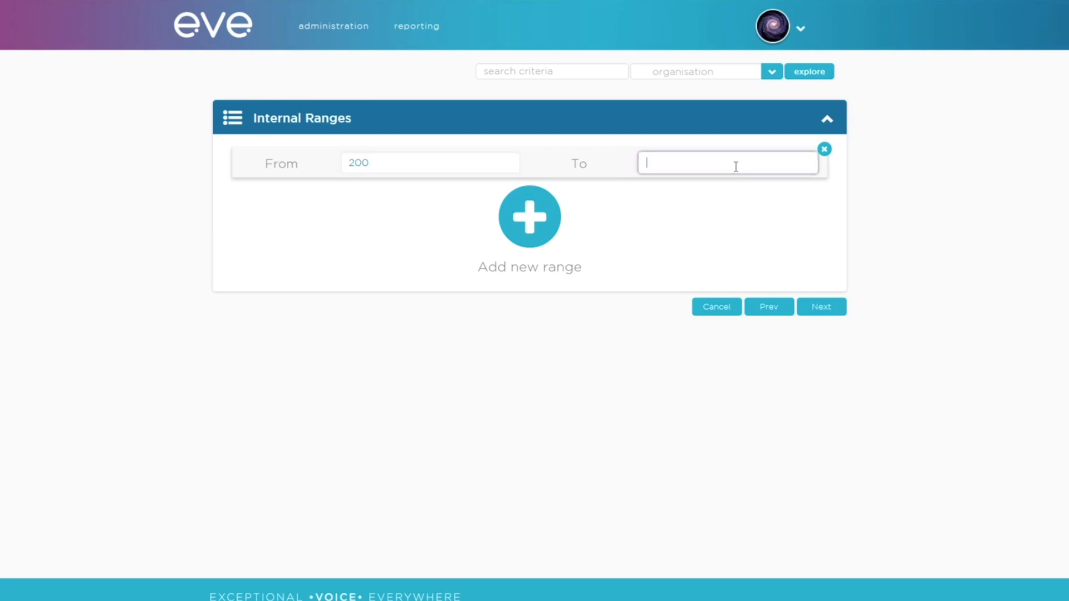
{"action": "type", "text": "209"}
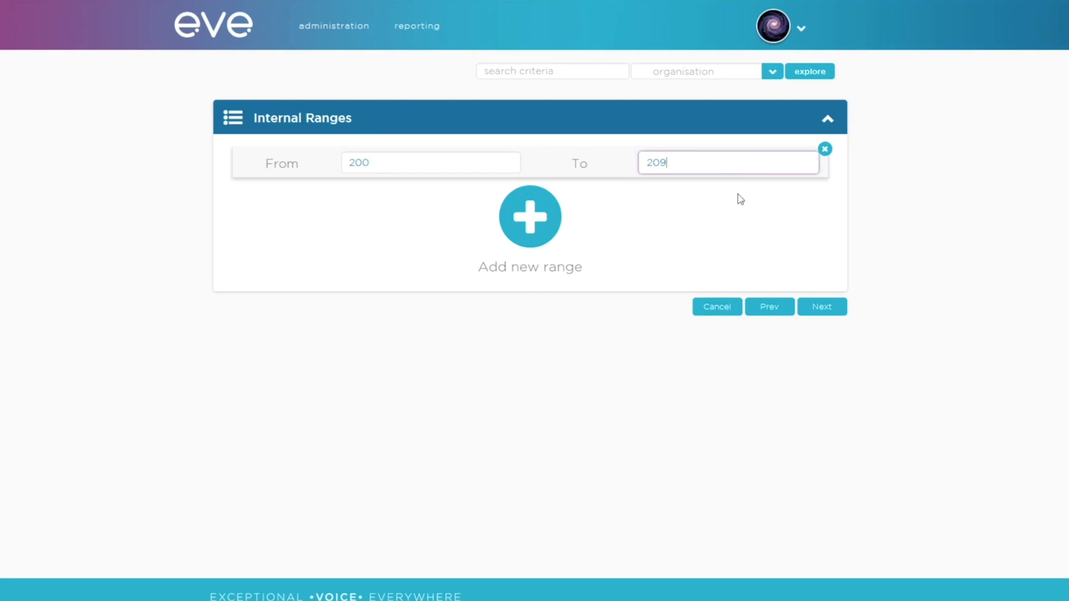
{"action": "left_click", "coordinate": [818, 307]}
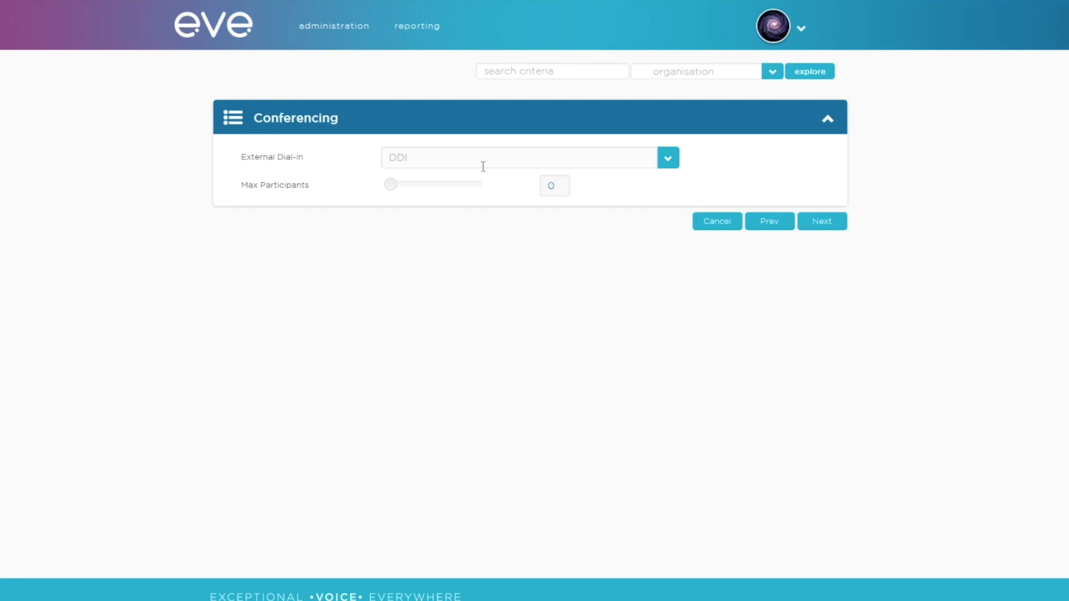
Step: Leave external dial-in unchosen, set Max Participants to 10, and proceed to call configuration
{"action": "left_click", "coordinate": [667, 158]}
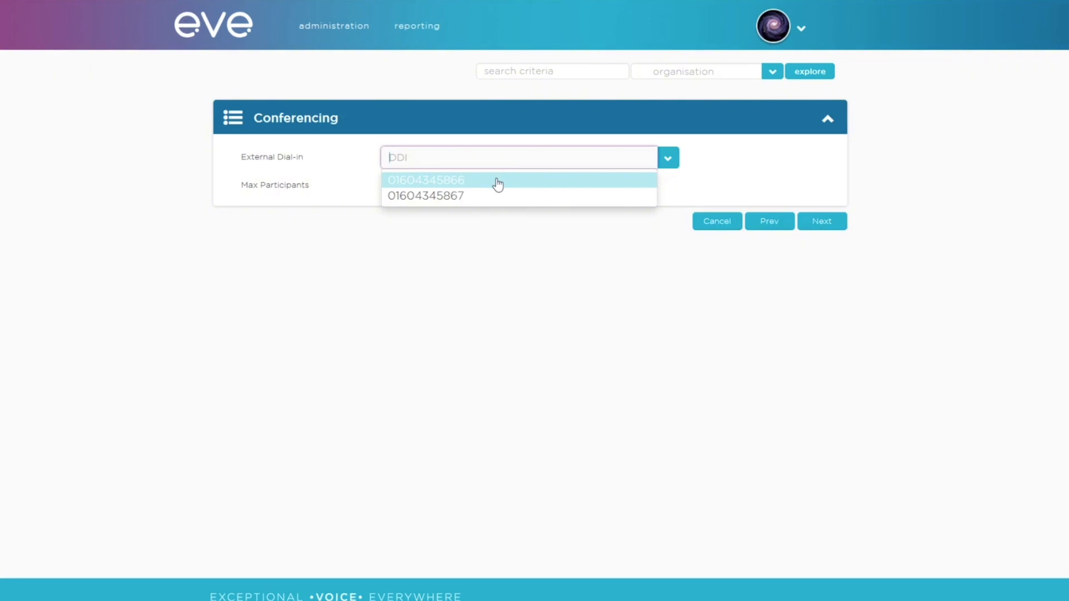
{"action": "left_click", "coordinate": [474, 232]}
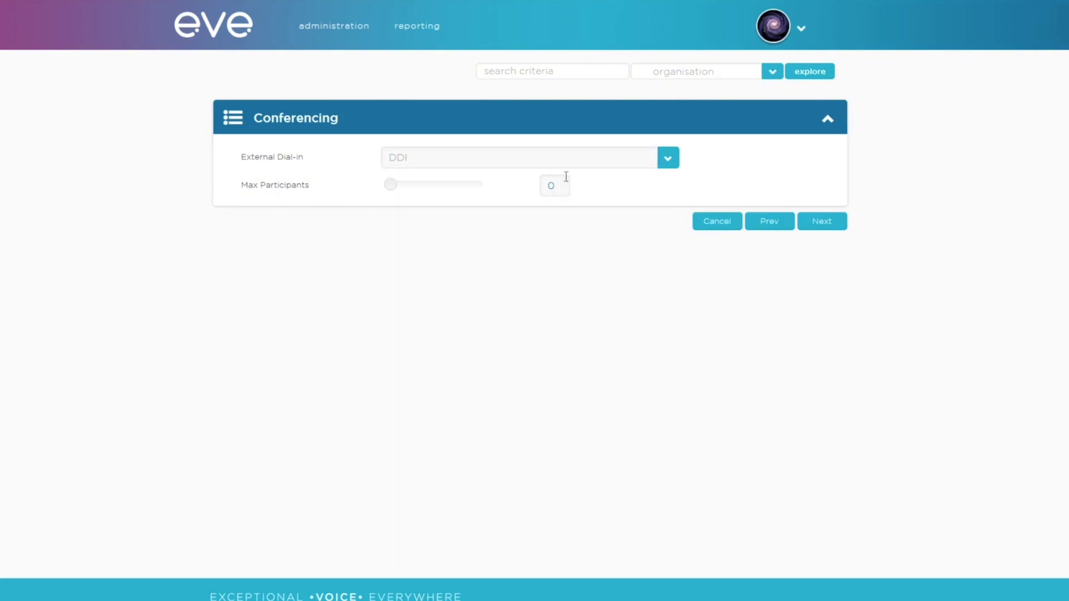
{"action": "left_click_drag", "start_coordinate": [565, 179], "coordinate": [528, 188]}
{"action": "type", "text": "10"}
{"action": "left_click", "coordinate": [828, 224]}
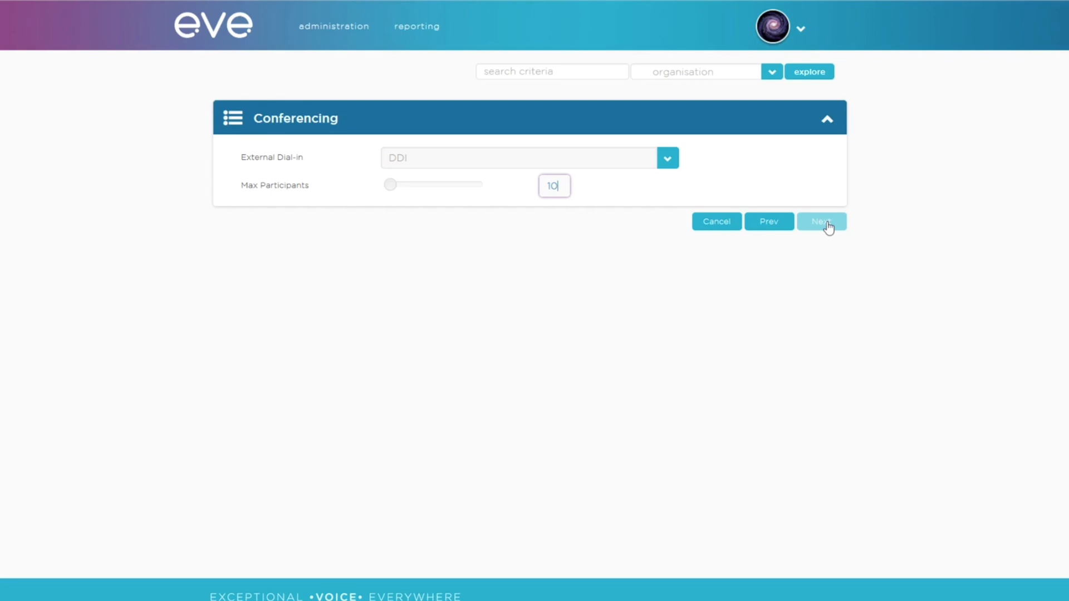
{"action": "left_click", "coordinate": [828, 227]}
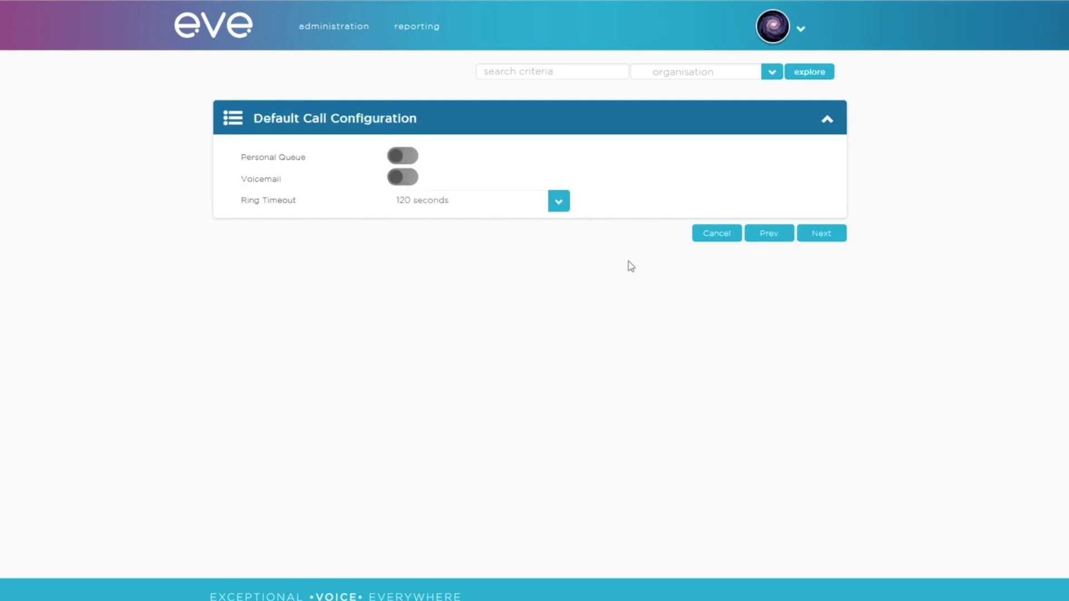
Step: Switch Voicemail on, pick a 15-second Ring Timeout, and proceed to Barring
{"action": "left_click", "coordinate": [403, 178]}
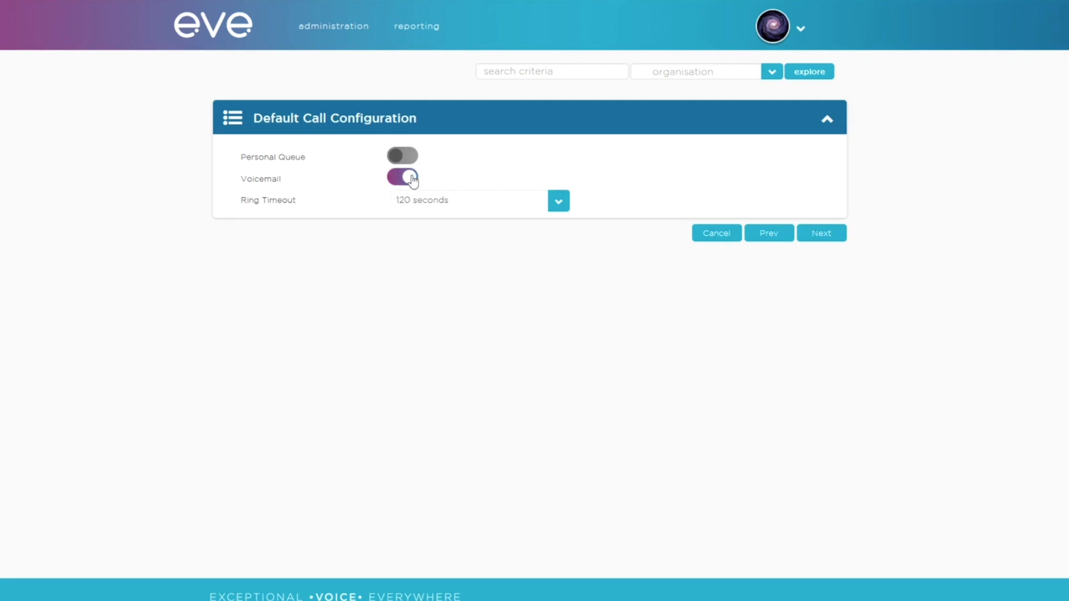
{"action": "left_click", "coordinate": [554, 200]}
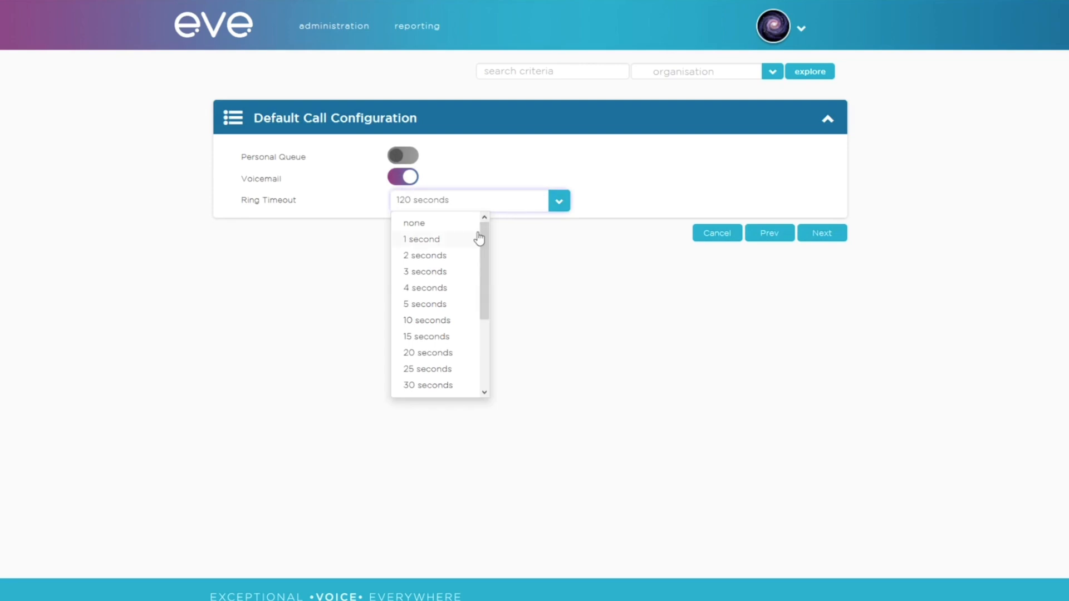
{"action": "left_click_drag", "start_coordinate": [484, 238], "coordinate": [486, 317]}
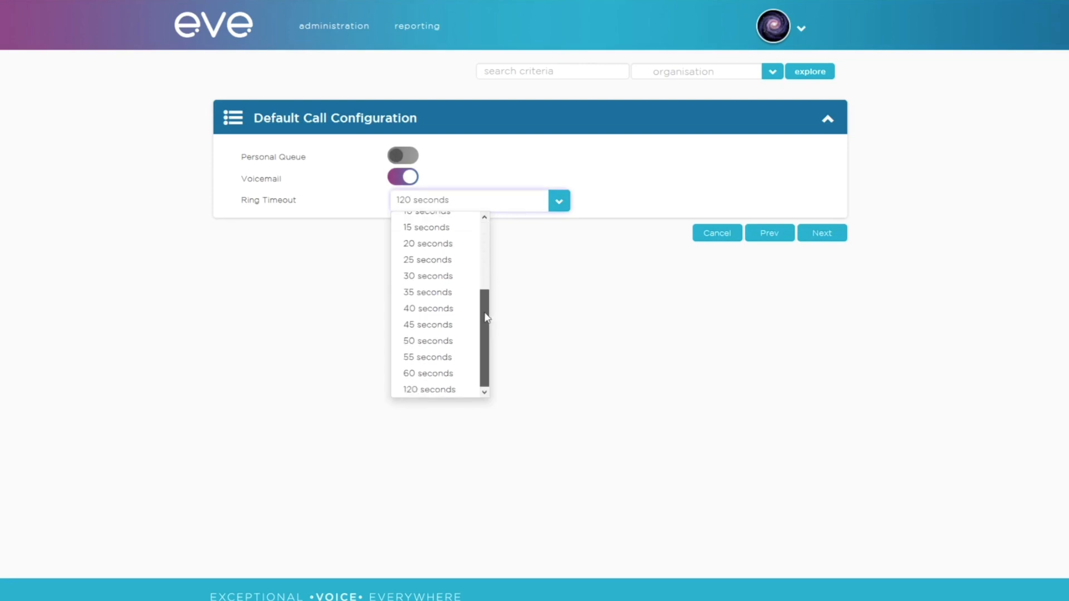
{"action": "left_click", "coordinate": [429, 228]}
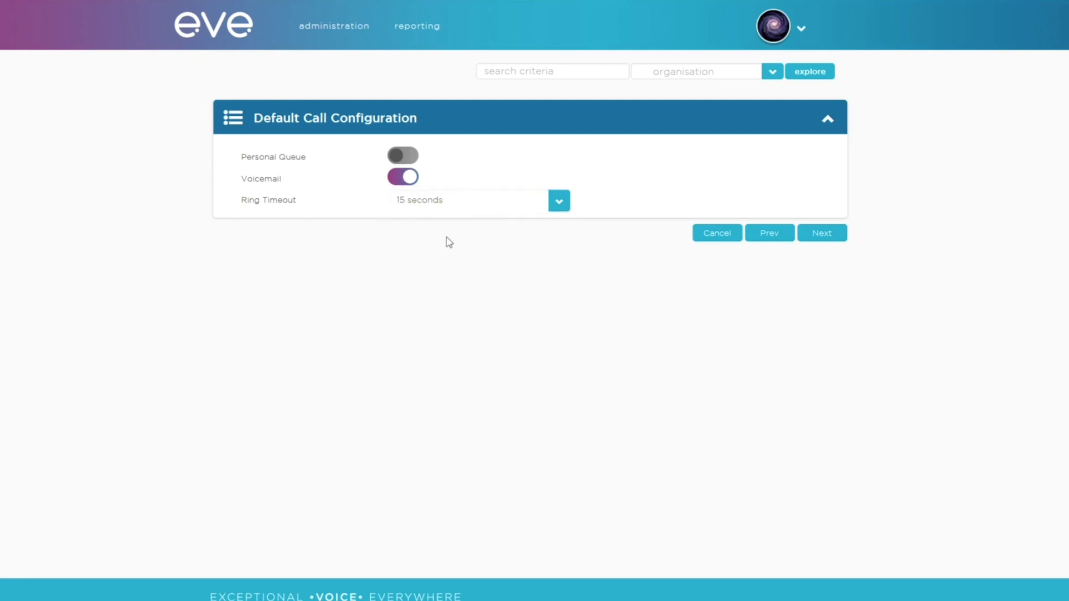
{"action": "left_click", "coordinate": [819, 238]}
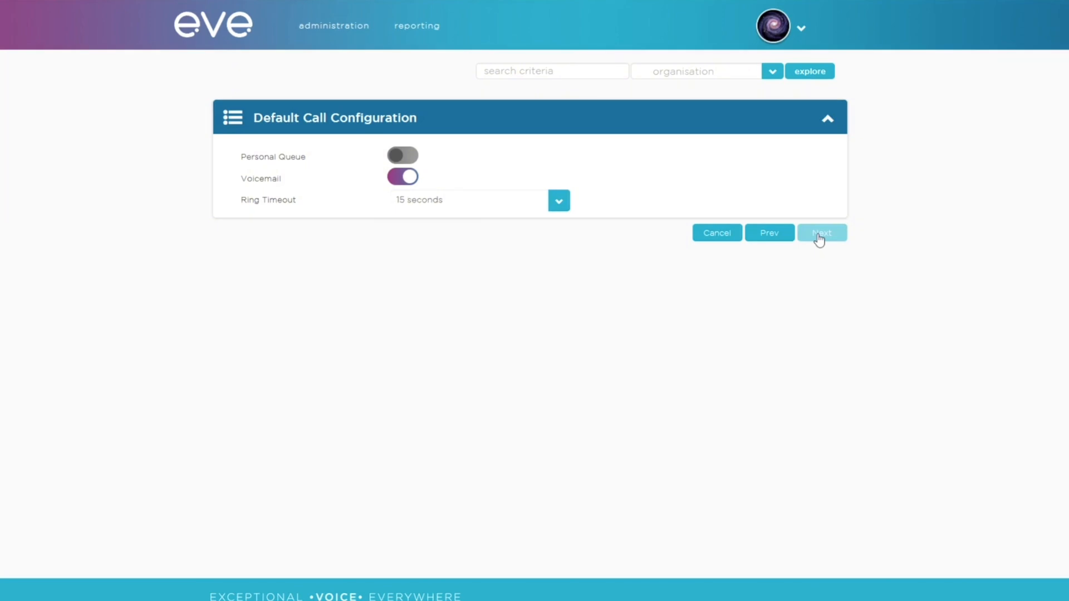
{"action": "left_click", "coordinate": [818, 238]}
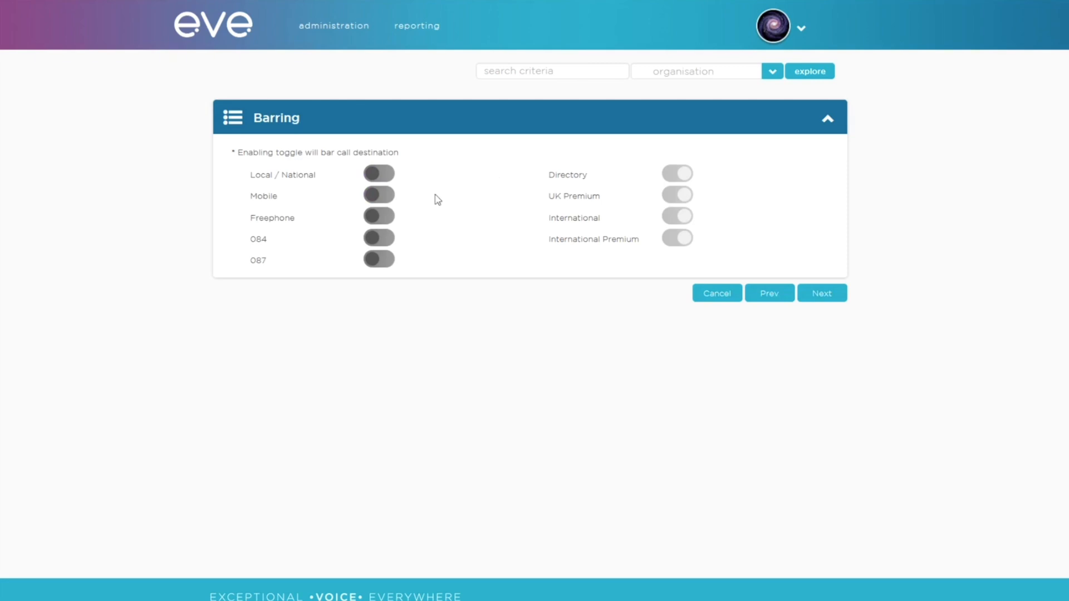
Step: Toggle Mobile barring on and off, leaving mobile and all other destinations unbarred
{"action": "left_click", "coordinate": [387, 194]}
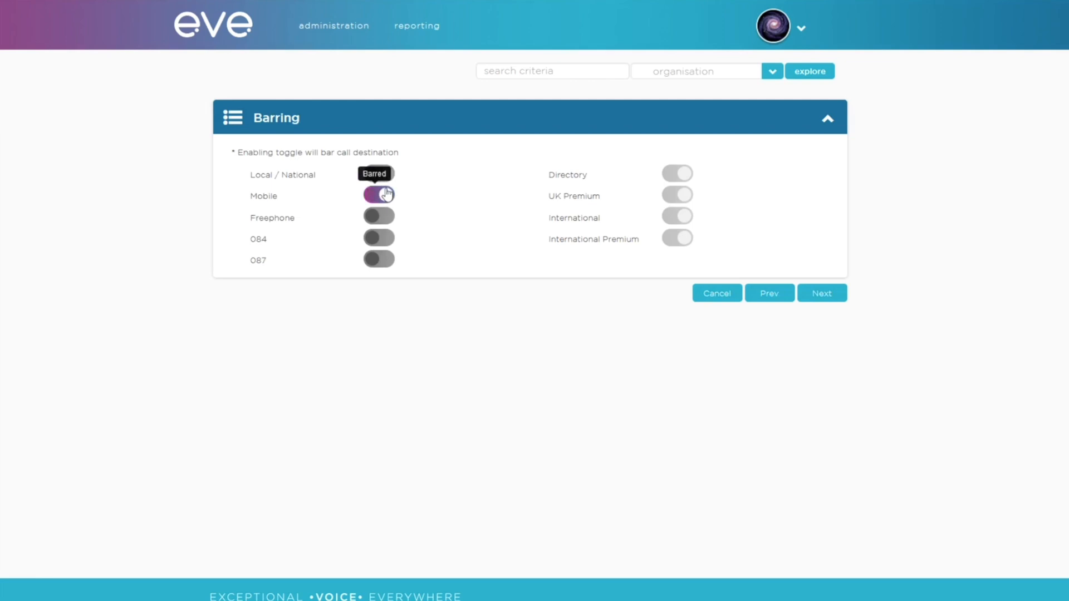
{"action": "left_click", "coordinate": [387, 194]}
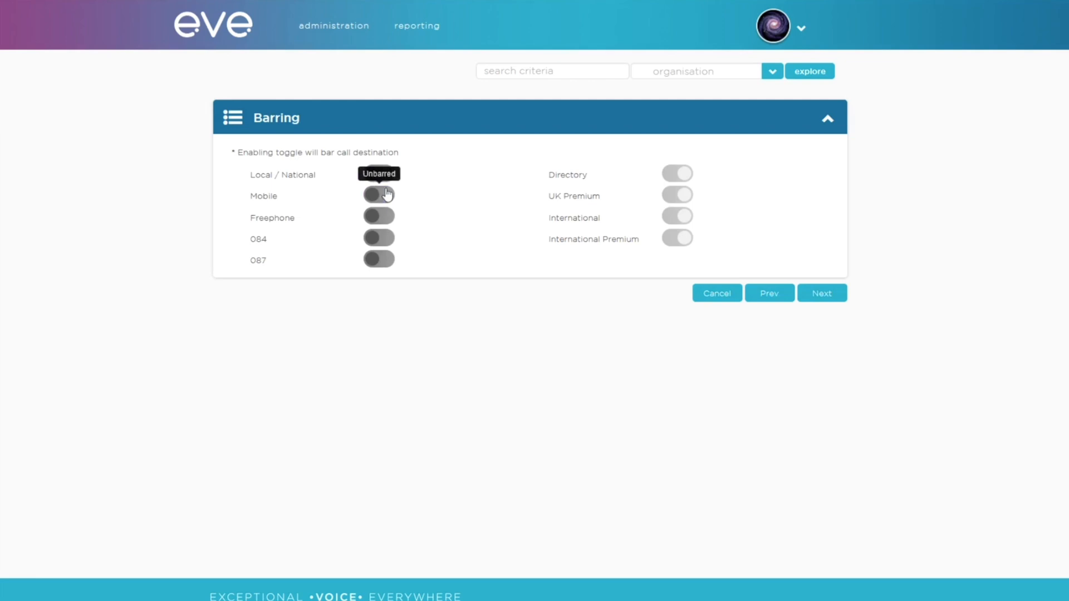
{"action": "left_click", "coordinate": [388, 194]}
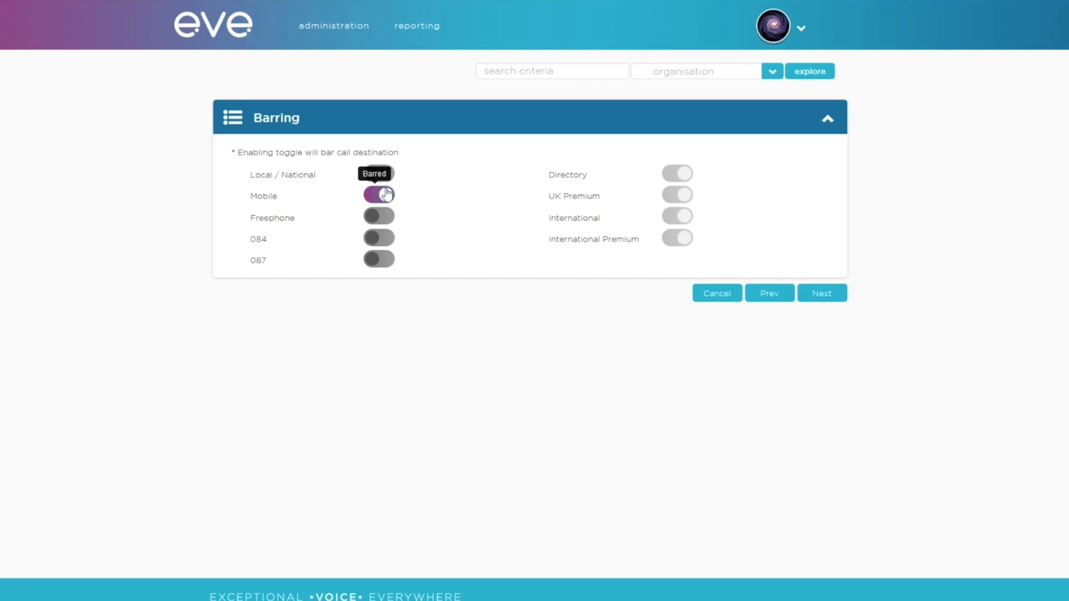
{"action": "left_click", "coordinate": [387, 194]}
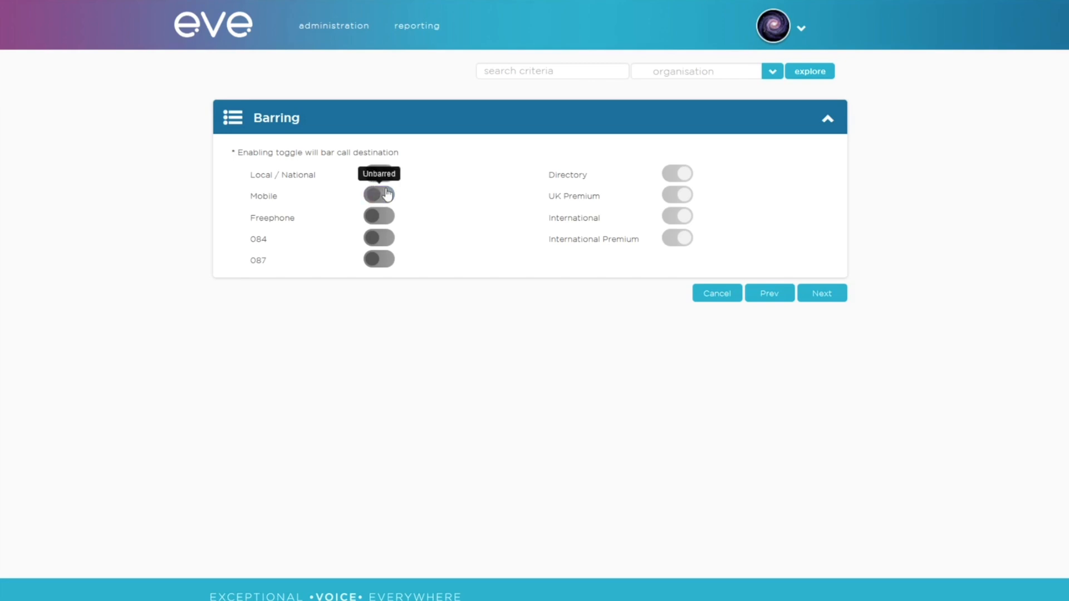
{"action": "left_click", "coordinate": [835, 295]}
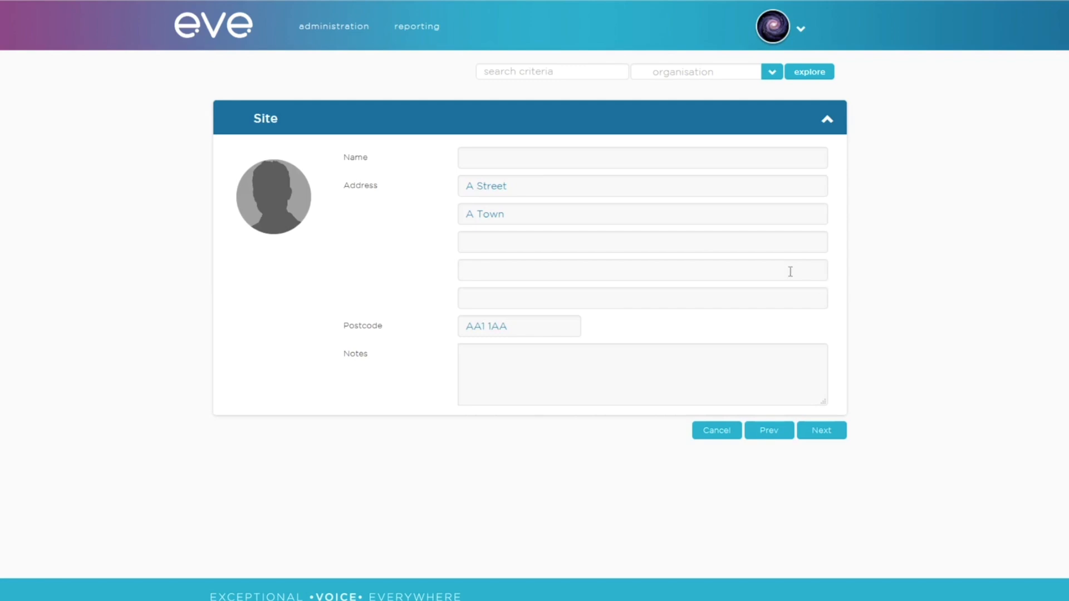
Step: Enter 'Delivery Company Town' as the site name and proceed to Daily Spend
{"action": "left_click", "coordinate": [531, 164]}
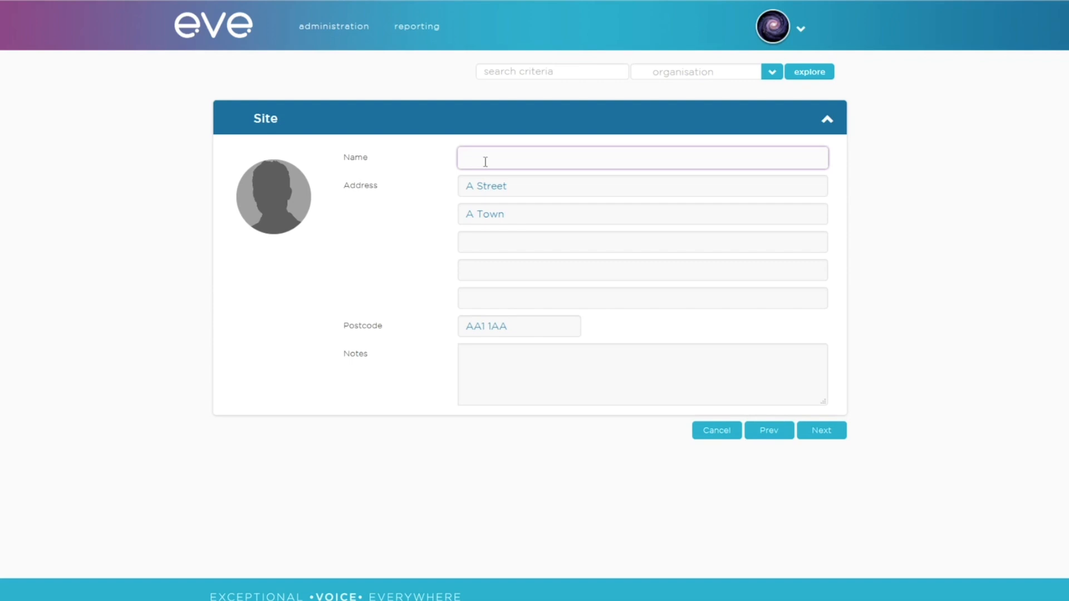
{"action": "type", "text": "Delivery Company"}
{"action": "type", "text": "Town"}
{"action": "left_click", "coordinate": [825, 431]}
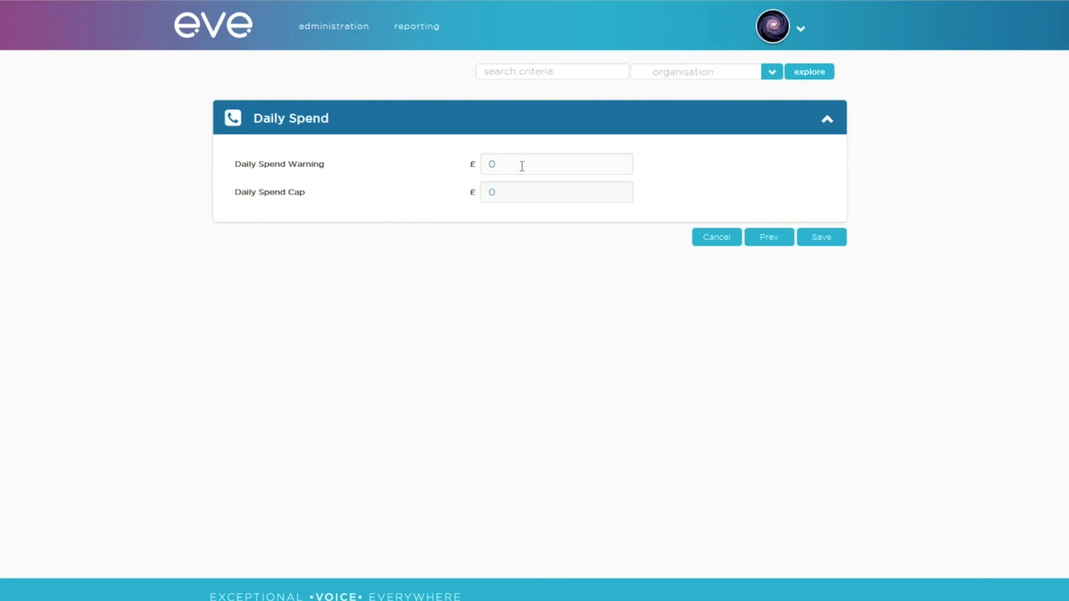
Step: Set daily spend warning to £25 and cap to £50, then save the Delivery Company account
{"action": "left_click_drag", "start_coordinate": [522, 166], "coordinate": [482, 157]}
{"action": "type", "text": "25"}
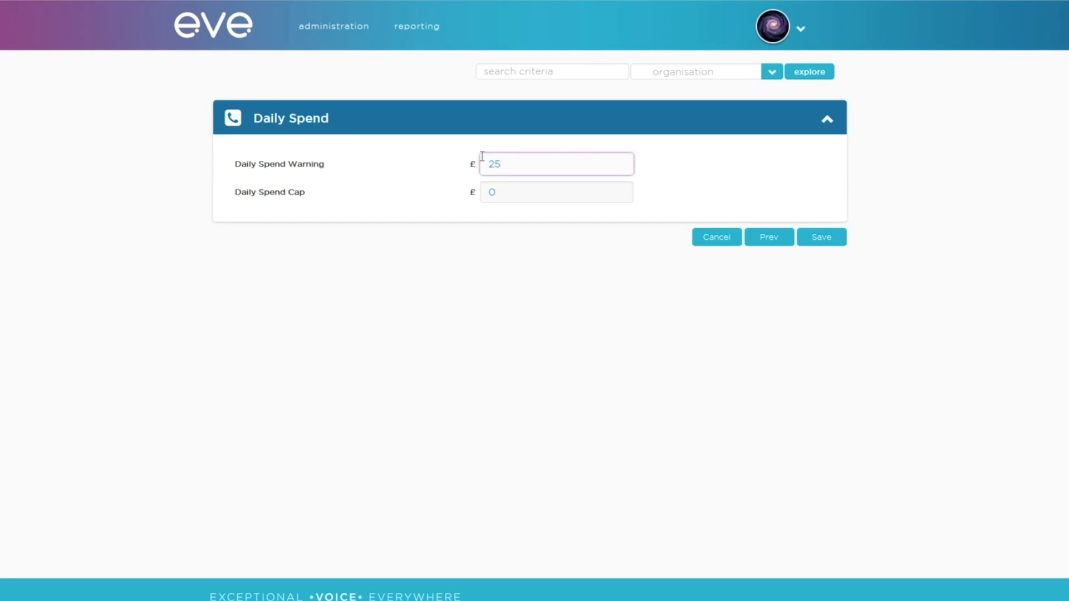
{"action": "key", "text": "Tab"}
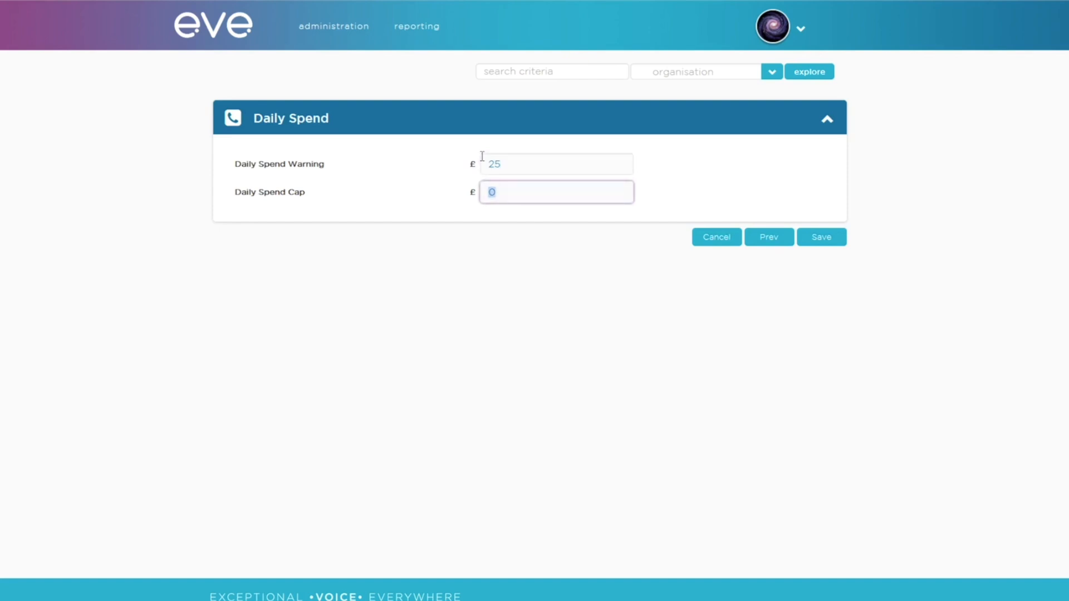
{"action": "type", "text": "50"}
{"action": "left_click", "coordinate": [826, 244]}
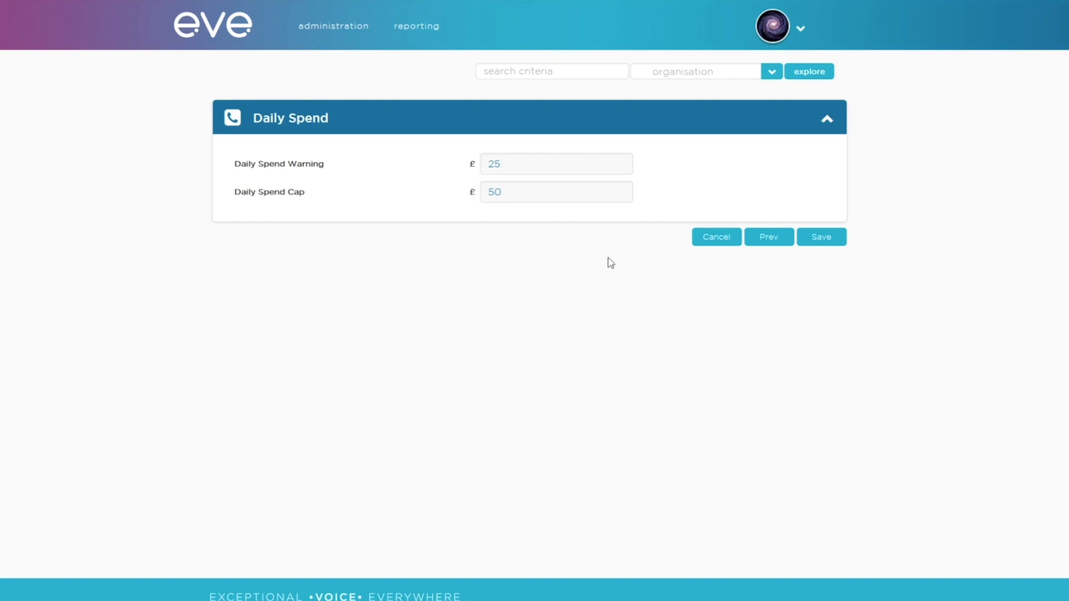
{"action": "left_click", "coordinate": [821, 239]}
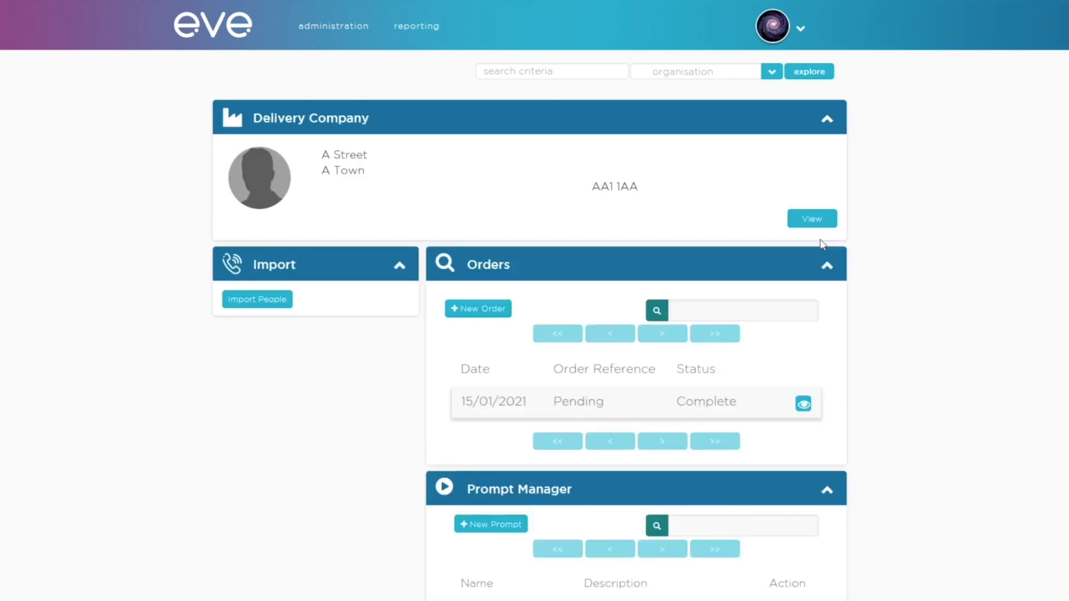